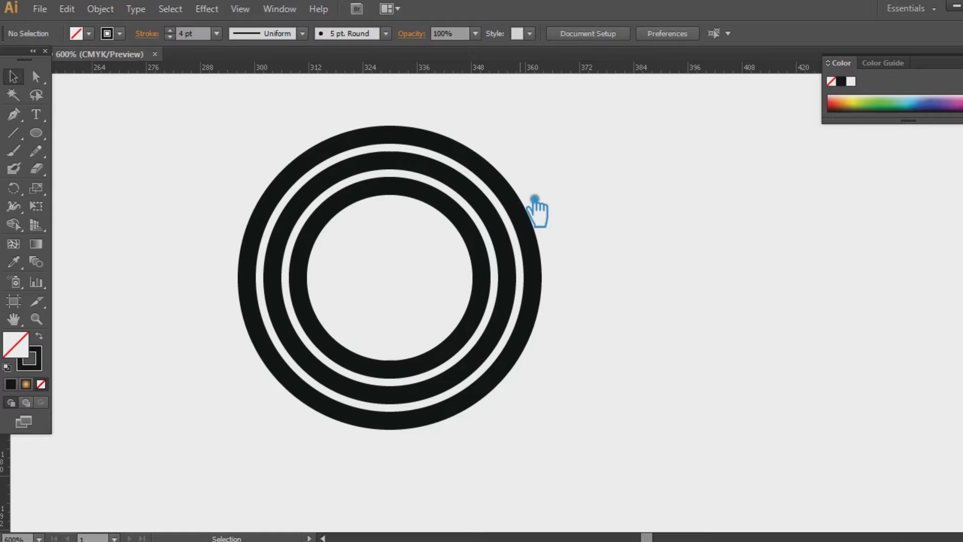
Step: Duplicate the innermost circle in place and move the copy horizontally about 29 px to the left
click(481, 239)
key(ctrl+c)
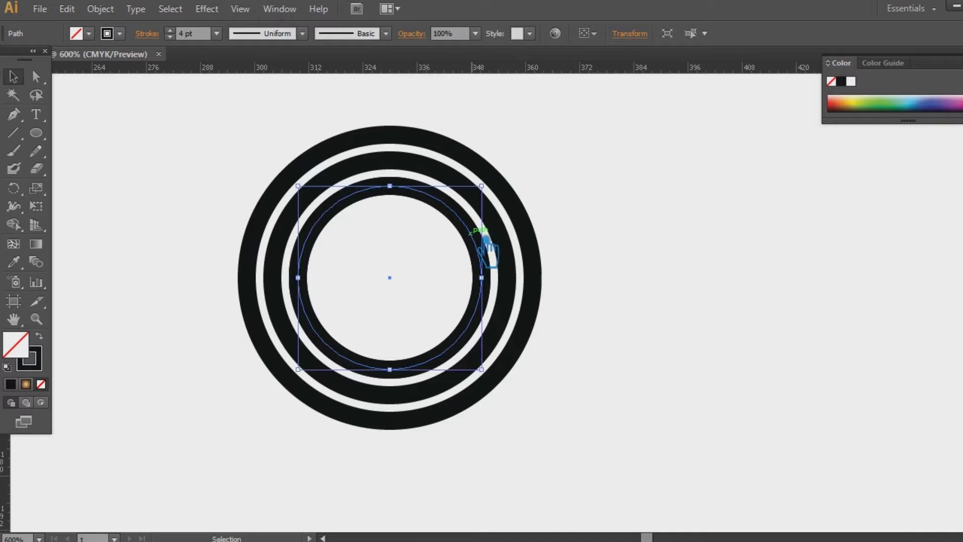
click(458, 254)
drag(490, 276, 362, 276)
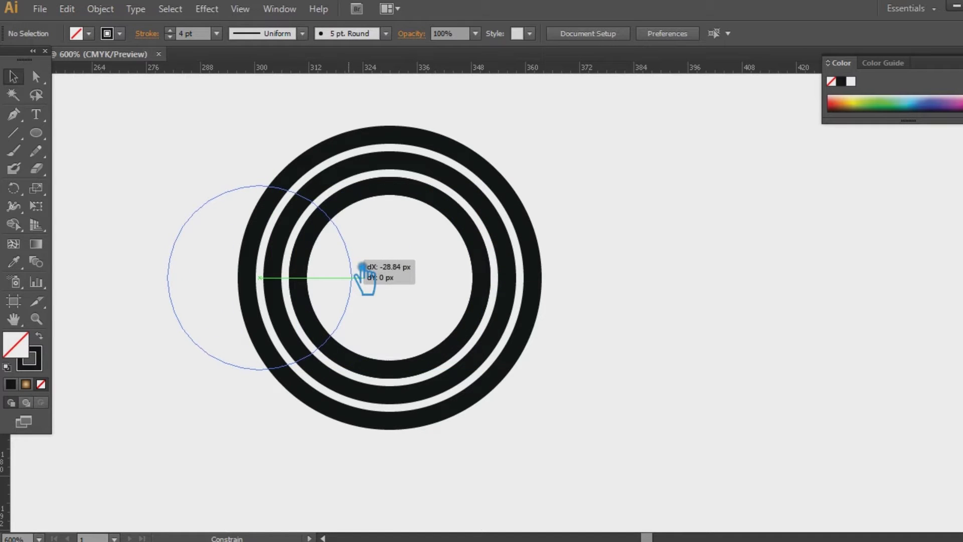
drag(362, 275, 363, 276)
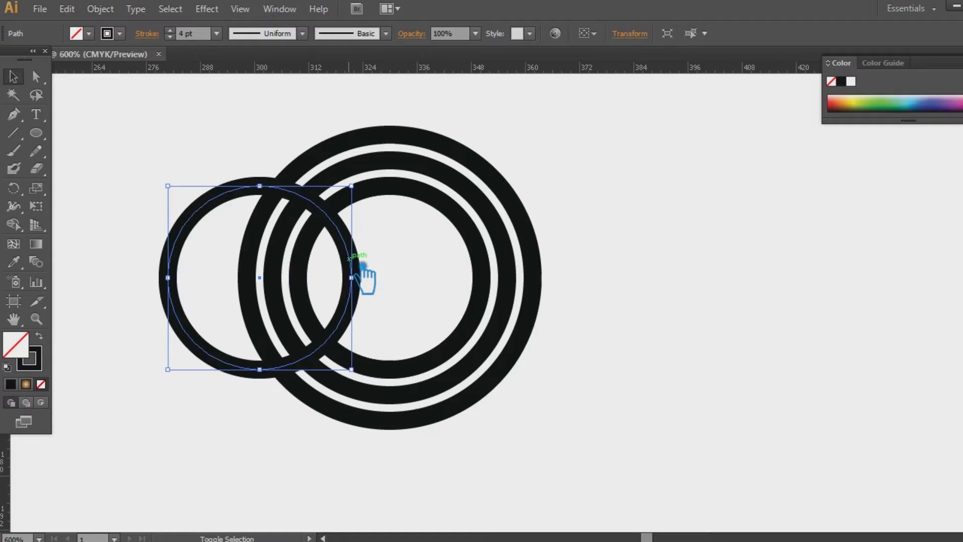
Step: Duplicate the innermost circle again and place the copy on the right side, mirroring the left circle
click(475, 241)
click(658, 239)
drag(490, 257, 622, 259)
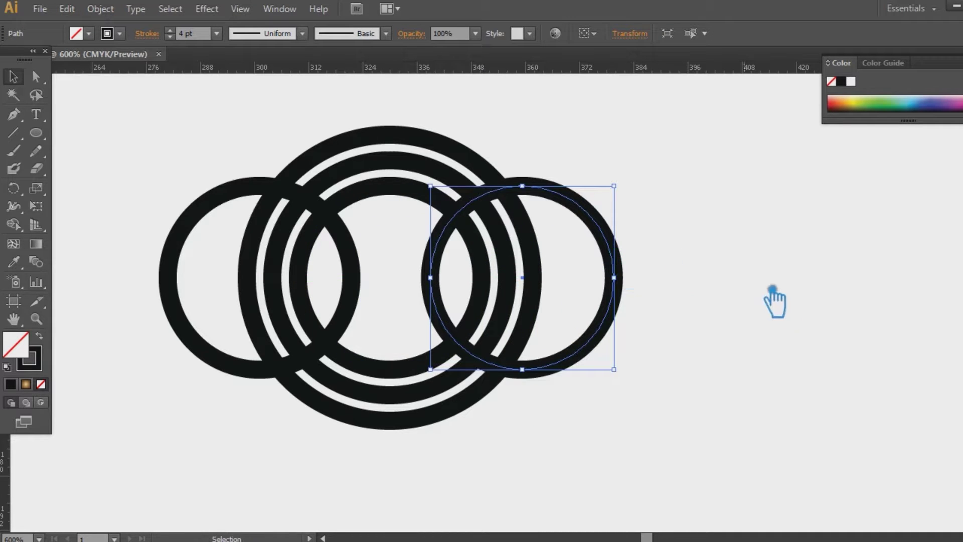
key(Left)
click(755, 280)
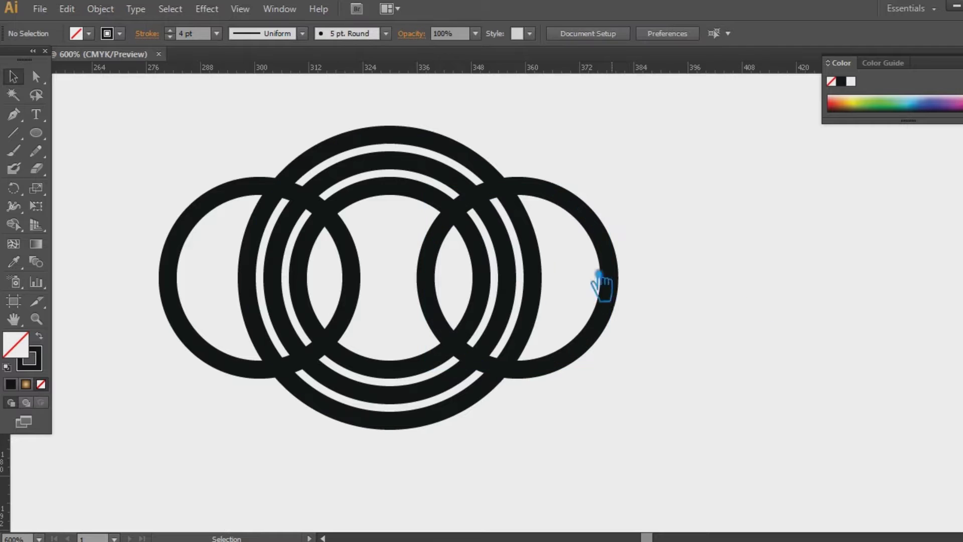
Step: Group the two side circles and centre that group on the three concentric rings, horizontally and vertically
click(369, 287)
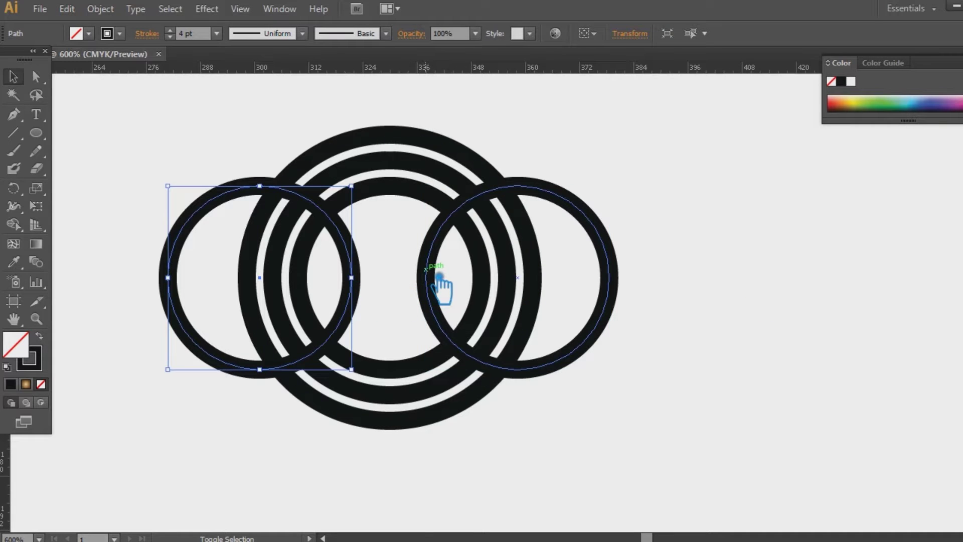
shift+click(441, 288)
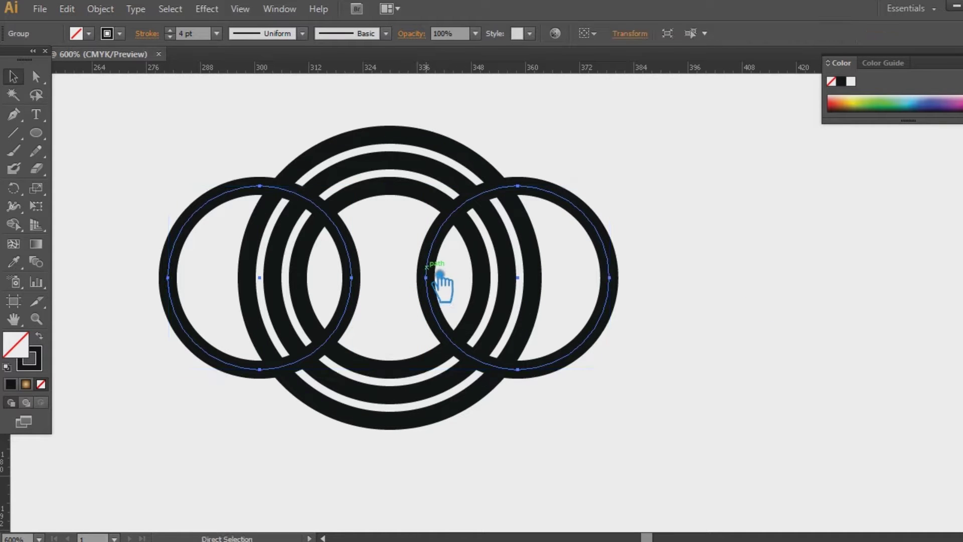
drag(388, 115, 412, 191)
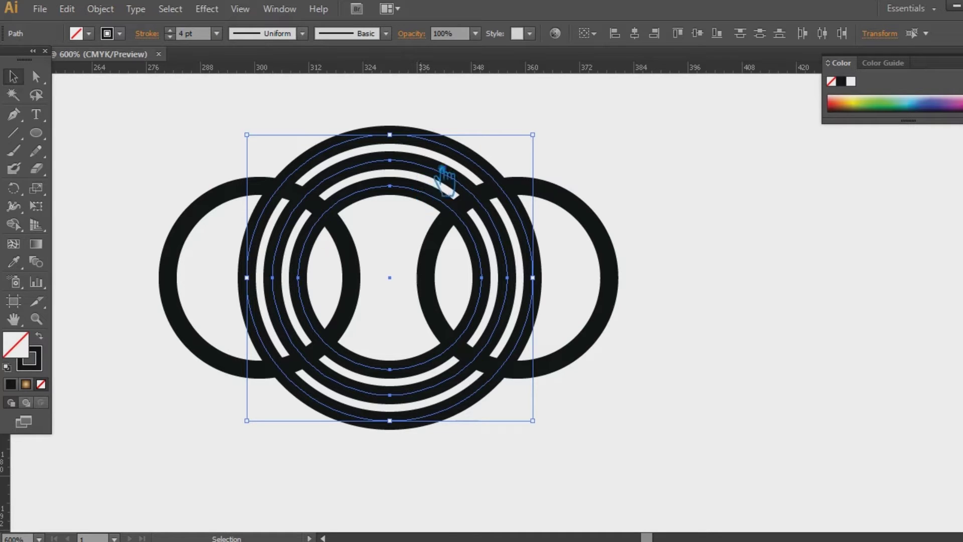
shift+click(618, 273)
click(626, 454)
drag(626, 454, 156, 163)
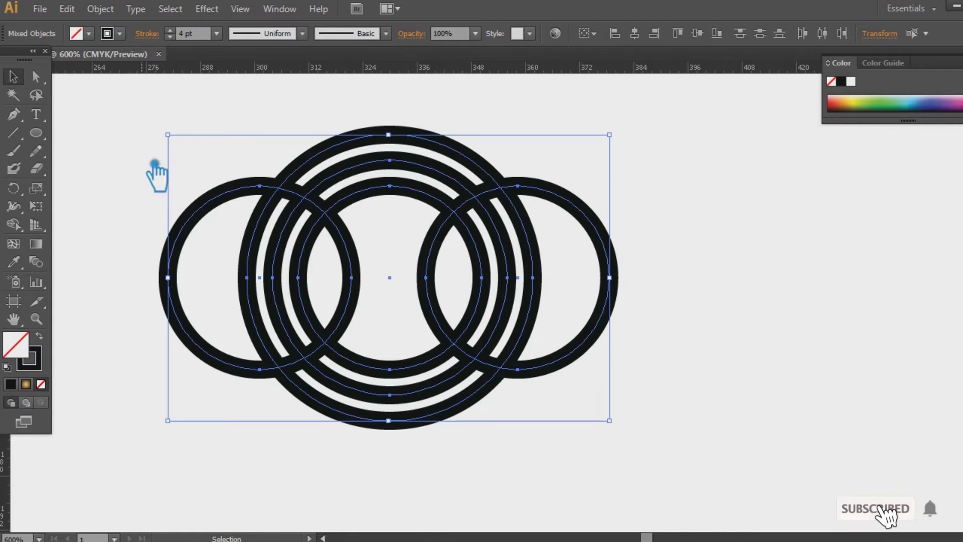
click(635, 33)
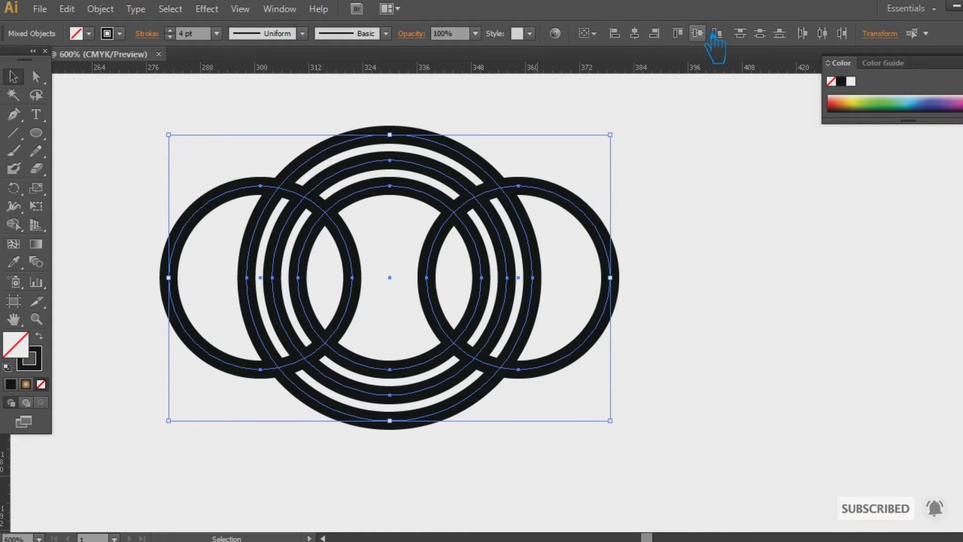
click(732, 191)
Step: Add a copy of the side-circle pair rotated 90° so that circles also sit above and below the rings
click(606, 241)
drag(631, 188, 460, 447)
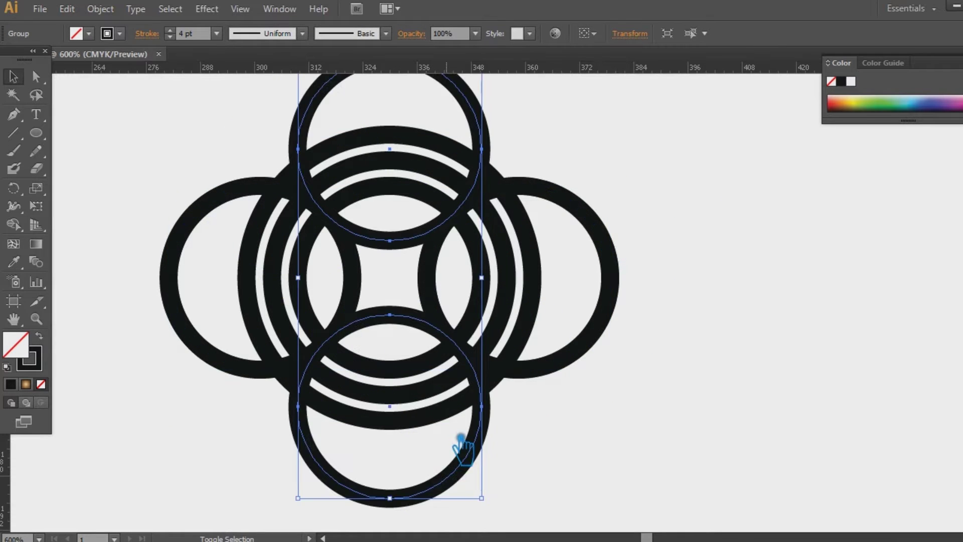
click(633, 432)
Step: Group the whole ring design and place a duplicate of it to the right of the original
key(ctrl+minus)
key(ctrl+minus)
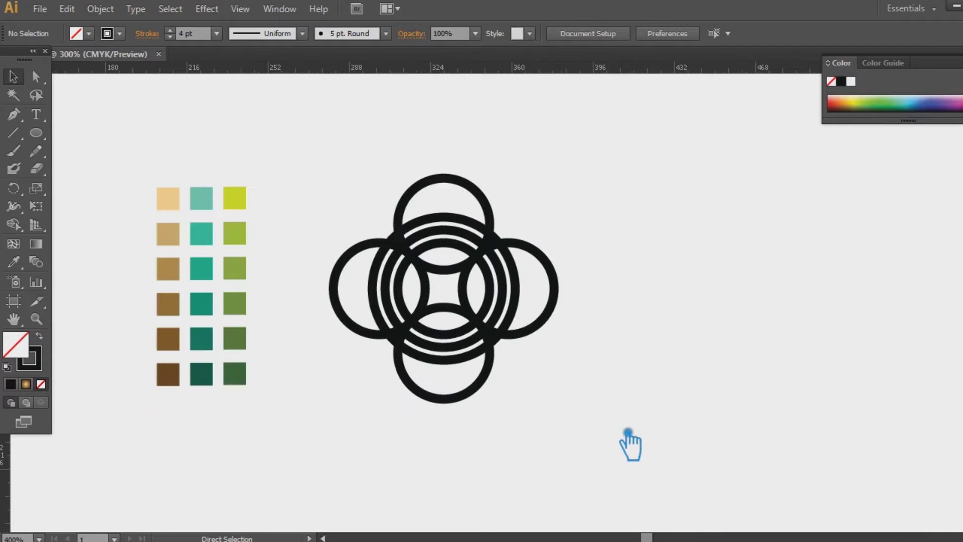
drag(631, 444, 186, 181)
key(a)
key(ctrl+g)
click(476, 247)
drag(289, 286, 572, 297)
drag(286, 322, 254, 316)
click(351, 396)
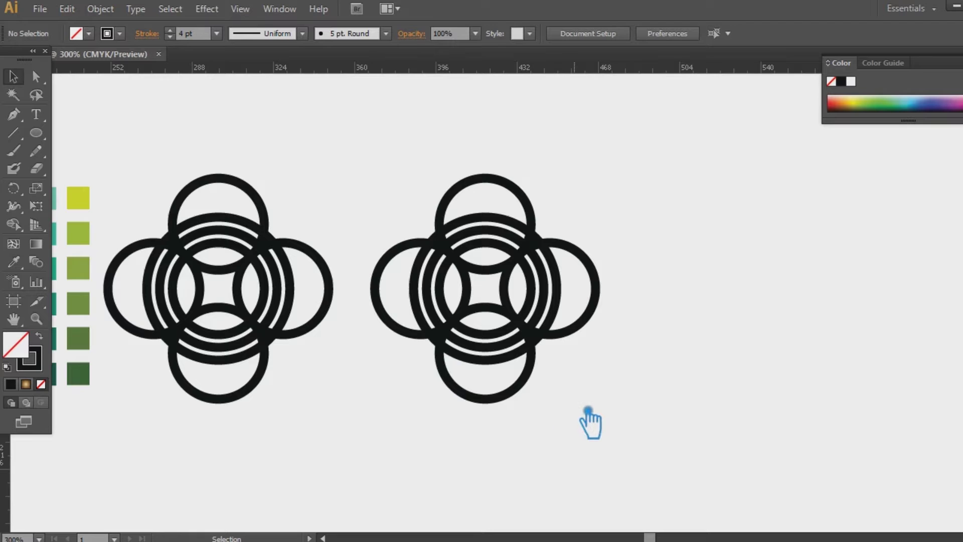
Step: Reduce the stroke weight of the duplicate ring design to 3 pt
key(ctrl+plus)
key(ctrl+plus)
key(space)
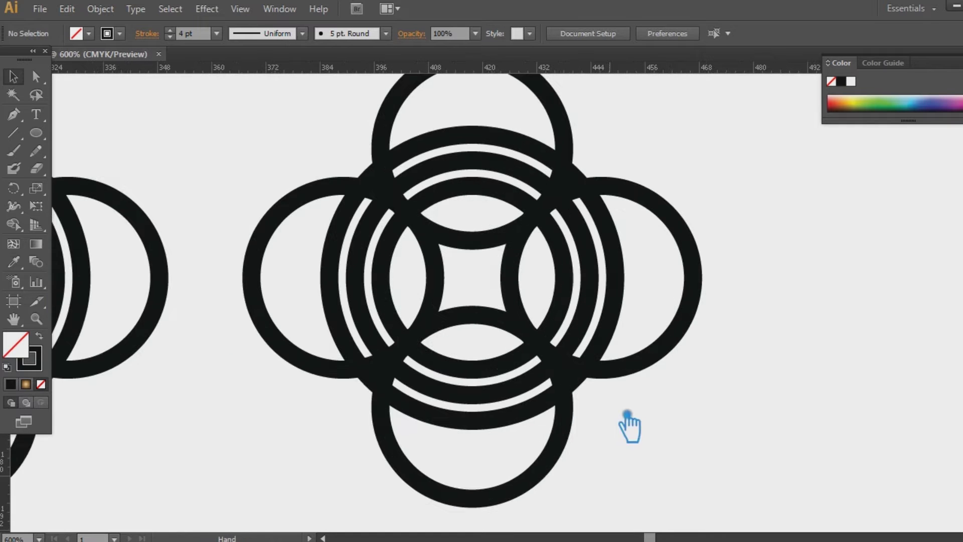
drag(640, 362, 541, 382)
drag(612, 477, 185, 204)
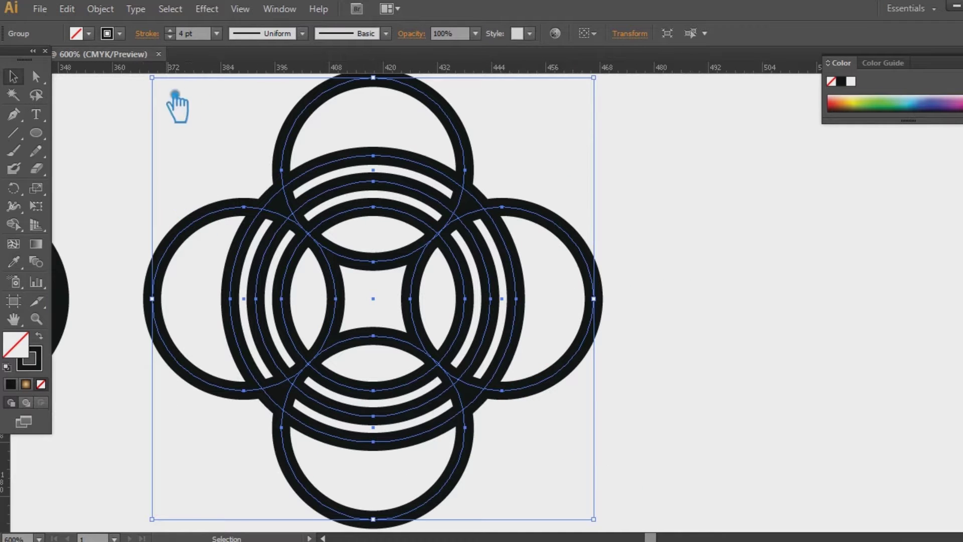
click(170, 36)
click(619, 183)
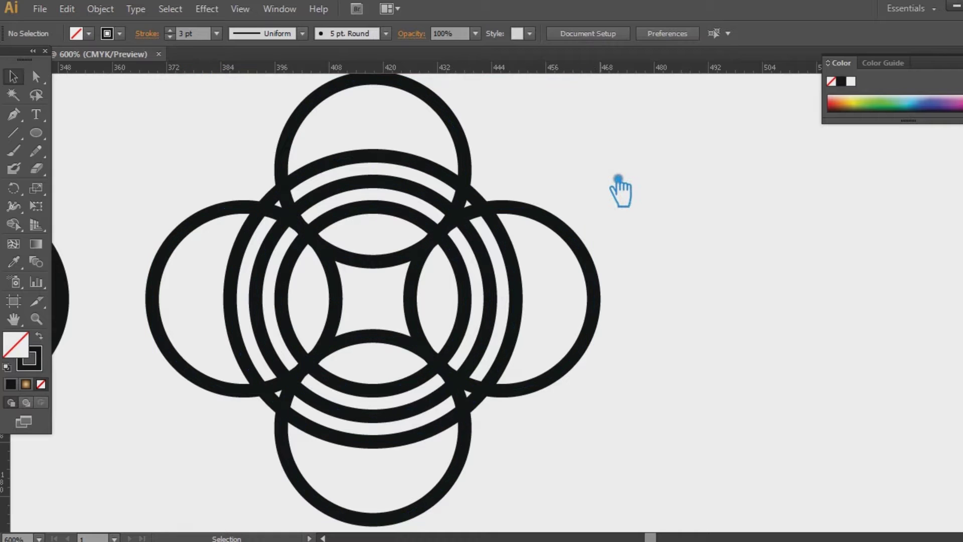
Step: Set the duplicate ring design's stroke weight to 3.5 pt
mouse_move(648, 457)
mouse_down()
mouse_move(250, 215)
mouse_move(185, 160)
mouse_up()
click(201, 33)
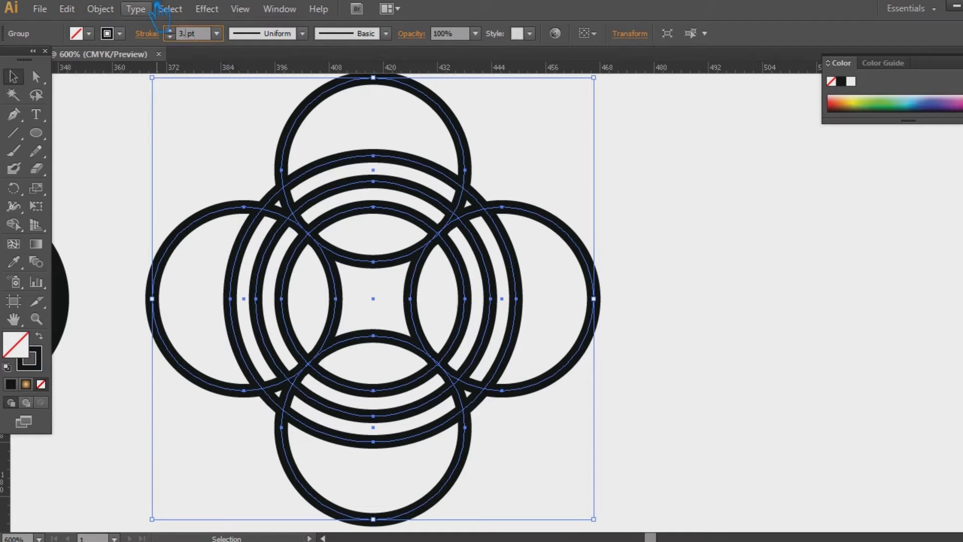
text(.5)
key(Return)
click(679, 247)
Step: Expand the duplicate ring design so its strokes become filled shapes
drag(576, 450, 210, 245)
click(103, 9)
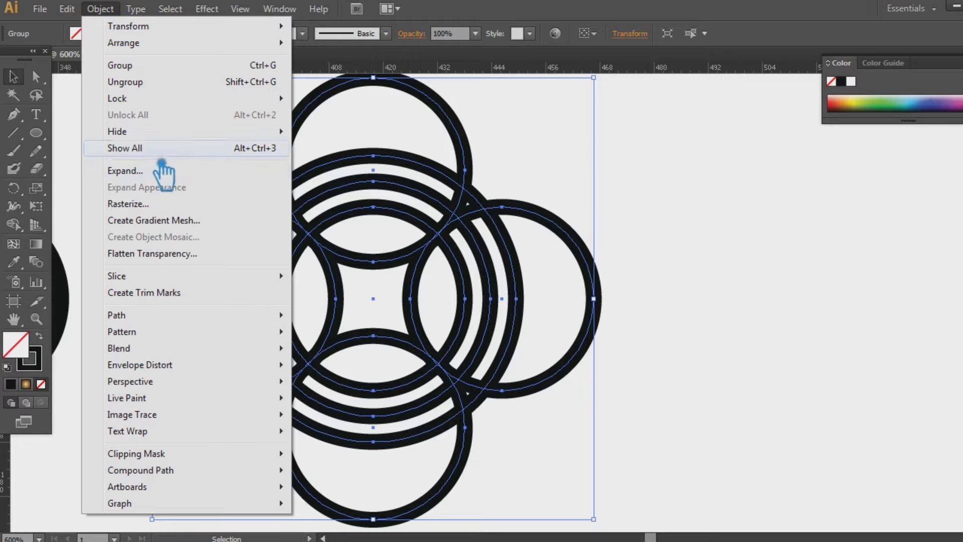
click(125, 171)
click(511, 368)
click(722, 333)
Step: Divide the expanded shapes at their overlaps with Pathfinder and ungroup the resulting pieces
drag(606, 483, 204, 146)
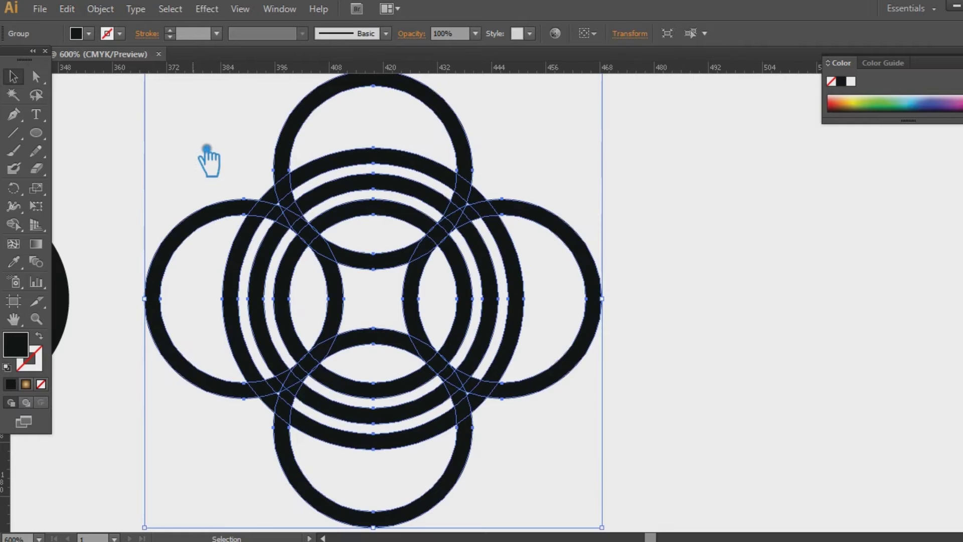
key(shift+ctrl+F9)
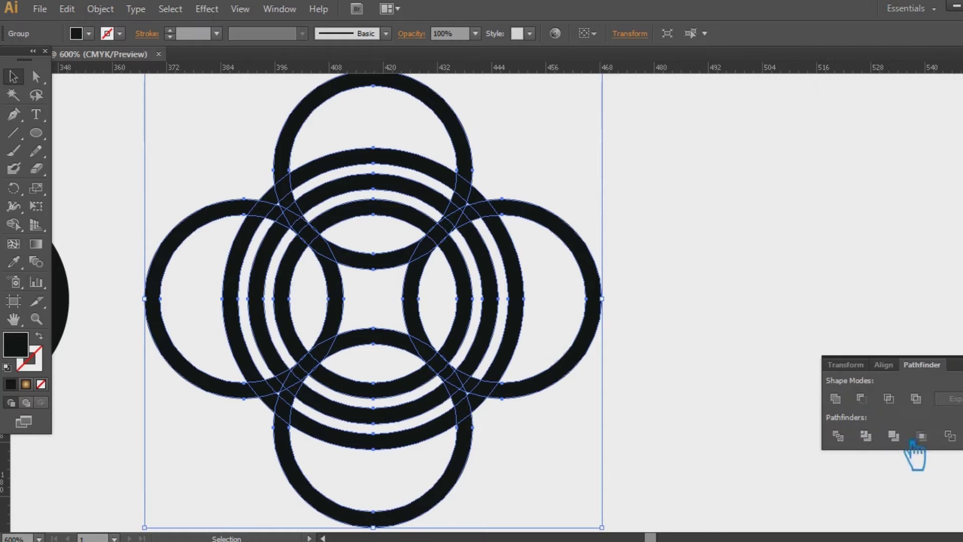
click(846, 441)
click(885, 336)
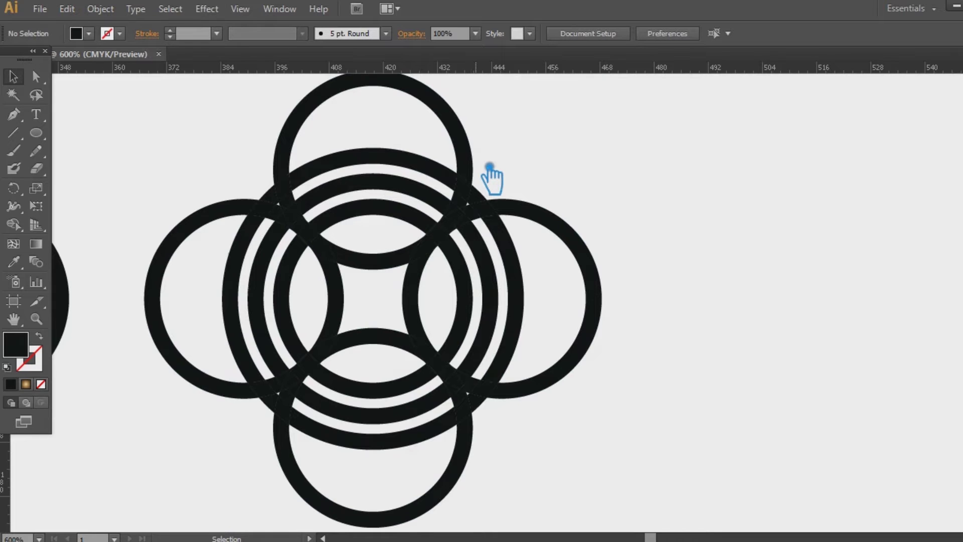
right_click(489, 189)
click(504, 274)
click(726, 249)
Step: Delete the parts of the right and top circles that extend beyond the outer ring
click(595, 280)
key(Delete)
click(465, 138)
key(Delete)
click(461, 138)
key(Delete)
key(ctrl+z)
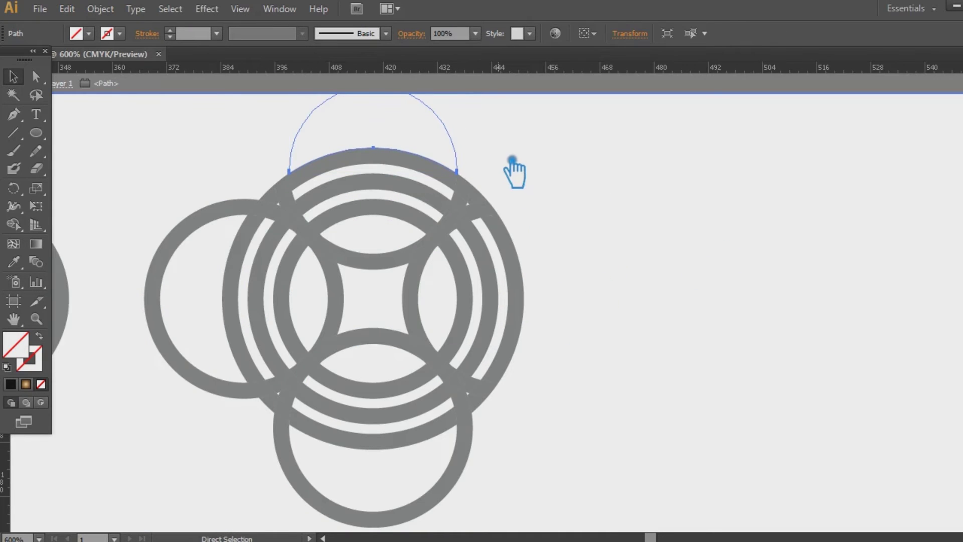
key(ctrl+z)
key(Delete)
key(ctrl+z)
key(Delete)
Step: Delete the parts of the left and bottom circles that extend beyond the outer ring
click(238, 217)
key(Delete)
click(299, 477)
key(Delete)
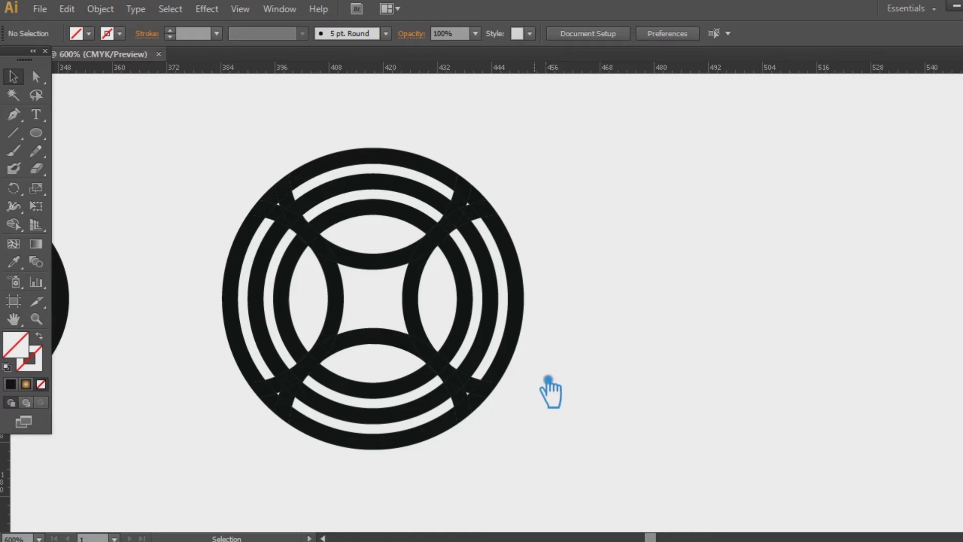
Step: Group the three curved bands on the left side of the rings, and likewise the three at the top
click(239, 301)
shift+click(257, 298)
shift+click(295, 299)
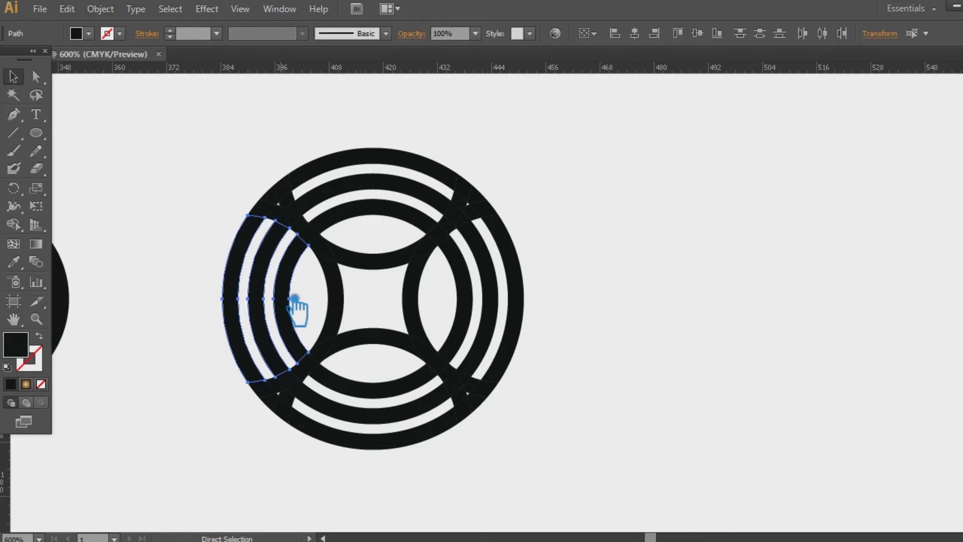
key(ctrl+g)
click(327, 177)
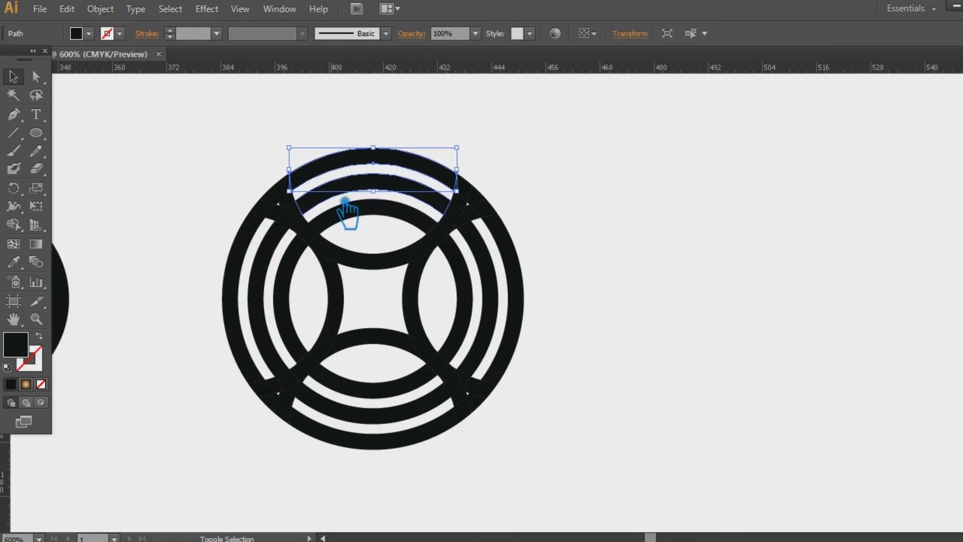
shift+click(341, 193)
shift+click(352, 217)
Step: Group the three curved bands on the right side of the rings, and likewise the three at the bottom
click(514, 253)
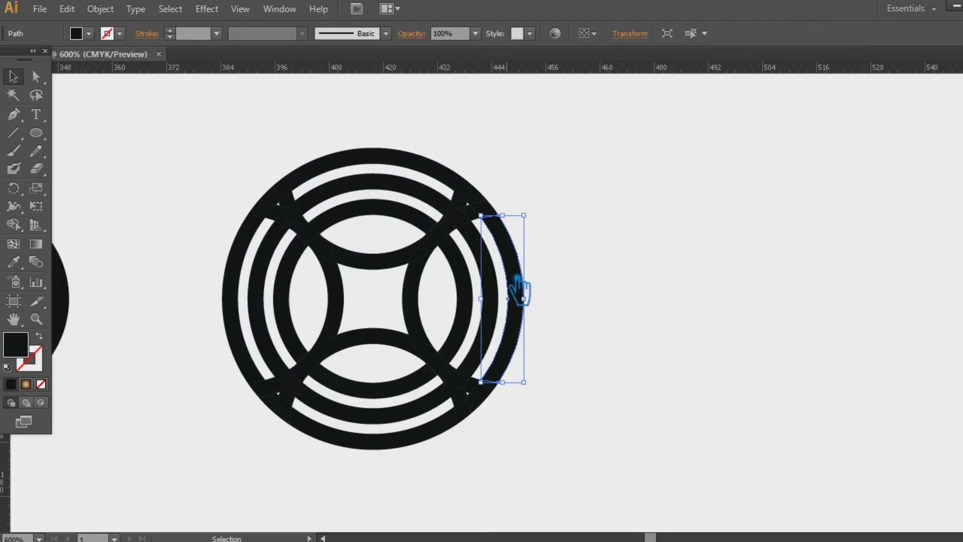
shift+click(490, 301)
shift+click(469, 304)
click(404, 441)
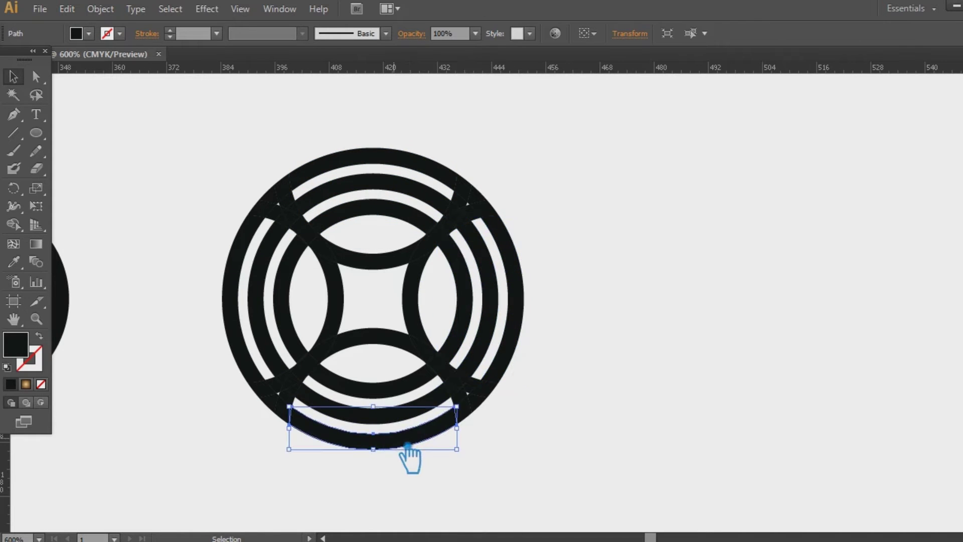
shift+click(373, 415)
shift+click(374, 392)
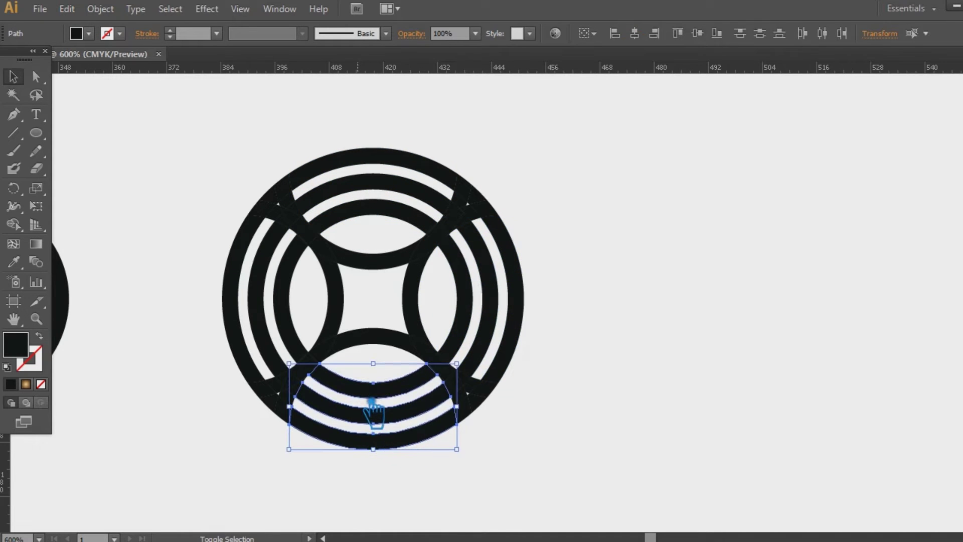
Step: Select all four groups of curved bands together and remove them from around the central cross
shift+click(477, 318)
shift+click(383, 226)
shift+click(296, 326)
key(a)
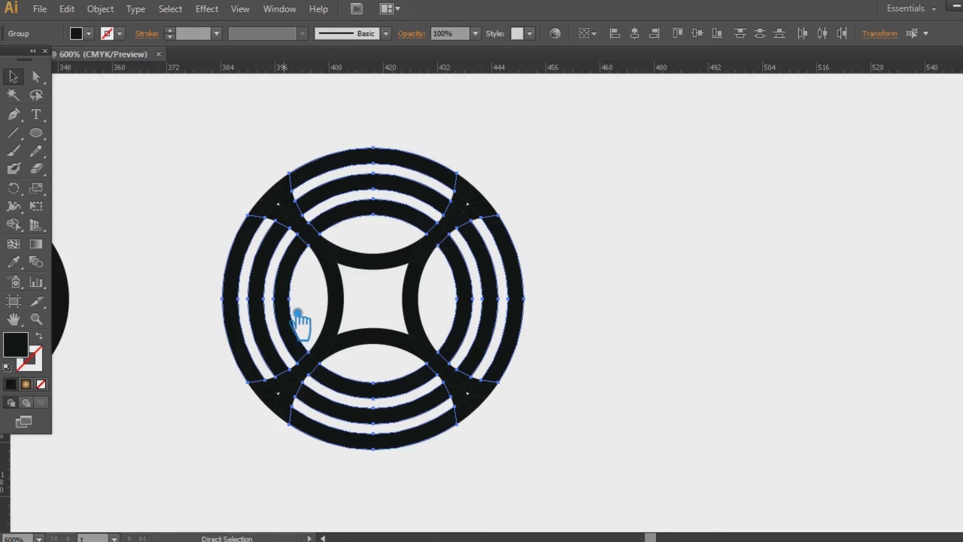
key(Delete)
Step: Delete the leftover unfilled pieces on all four sides of the central cross
key(v)
drag(185, 280, 335, 327)
key(Delete)
drag(379, 129, 393, 260)
drag(627, 355, 454, 293)
drag(623, 314, 441, 300)
key(Delete)
drag(368, 472, 397, 357)
key(Delete)
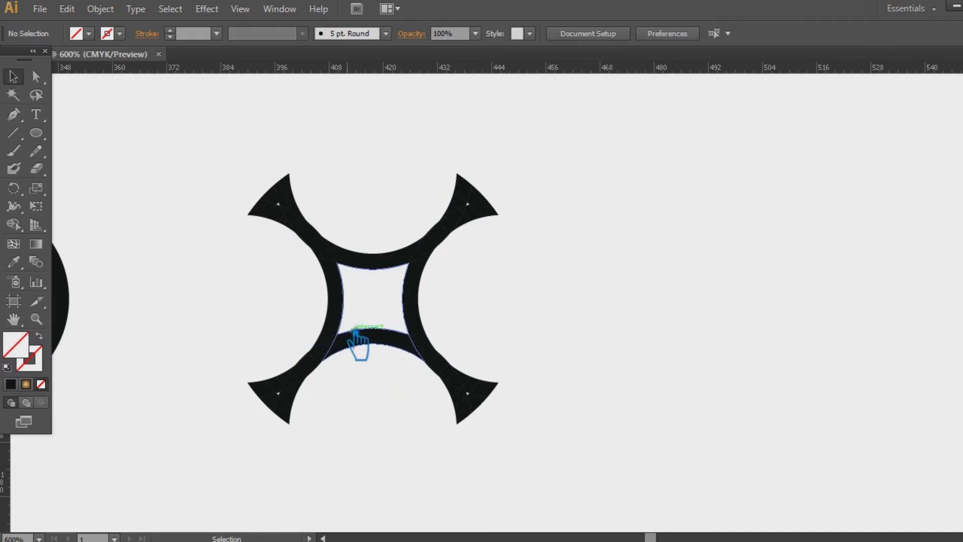
Step: Remove the leftover unfilled piece from the opening at the centre of the cross
drag(609, 462, 718, 418)
click(428, 309)
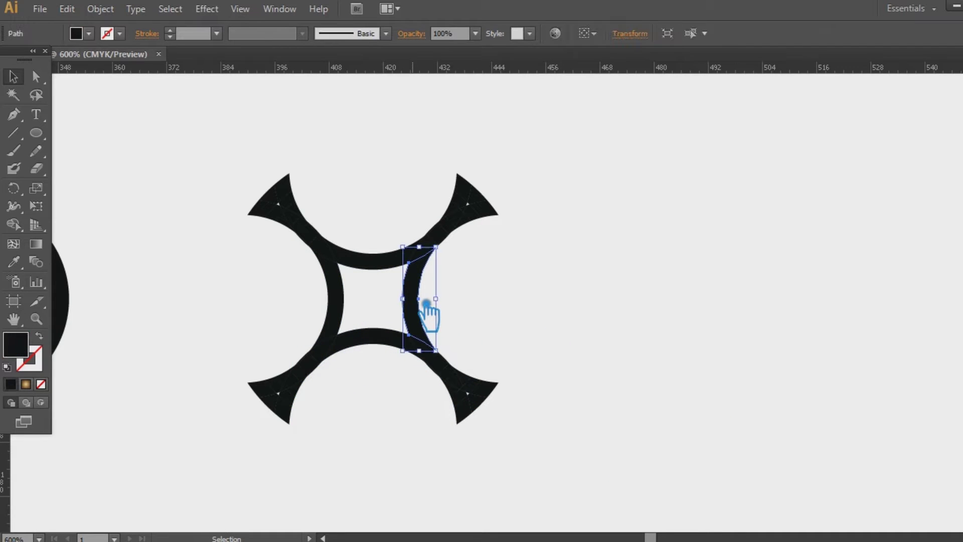
click(552, 303)
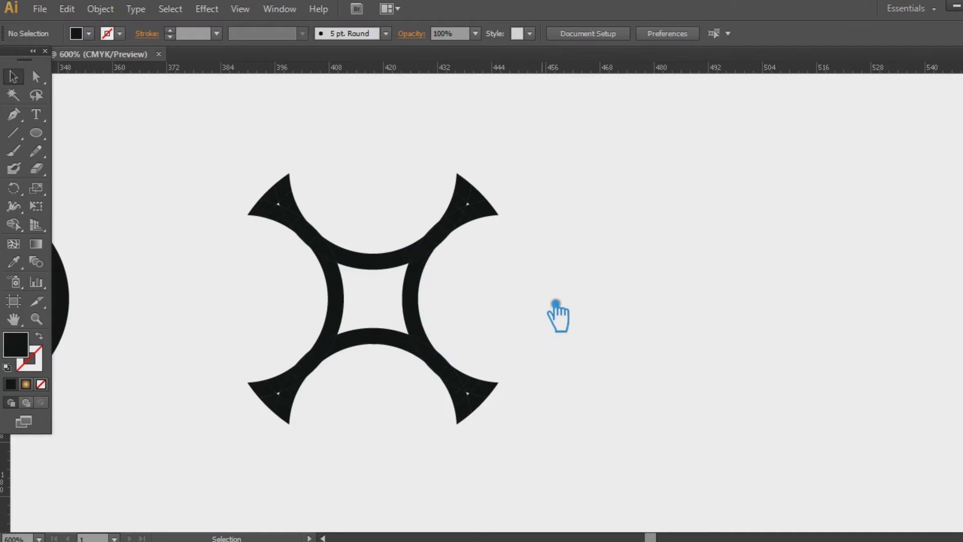
click(416, 299)
key(ctrl+x)
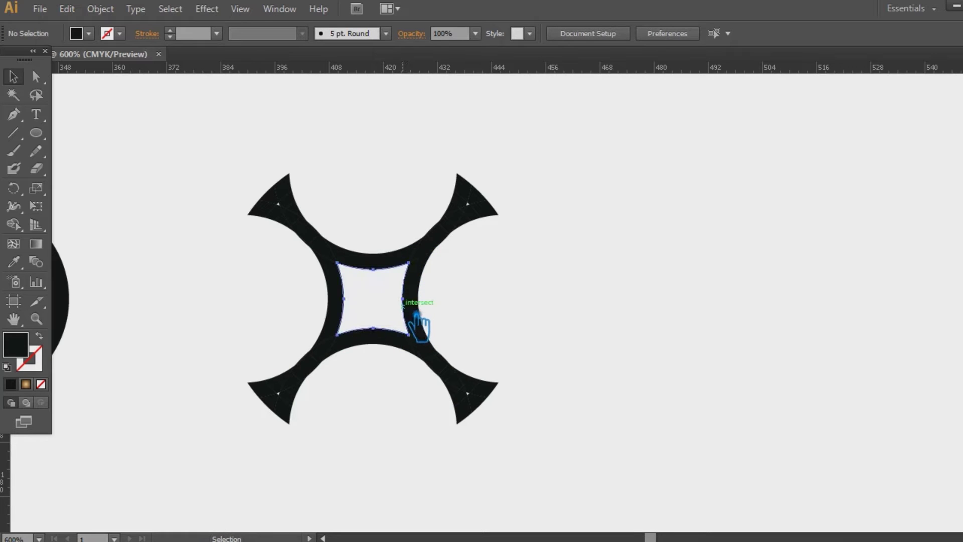
click(406, 307)
key(ctrl+x)
Step: Try to remove the wedge pieces and tiny unfilled triangles at the ends of the cross's two lower arms
click(279, 413)
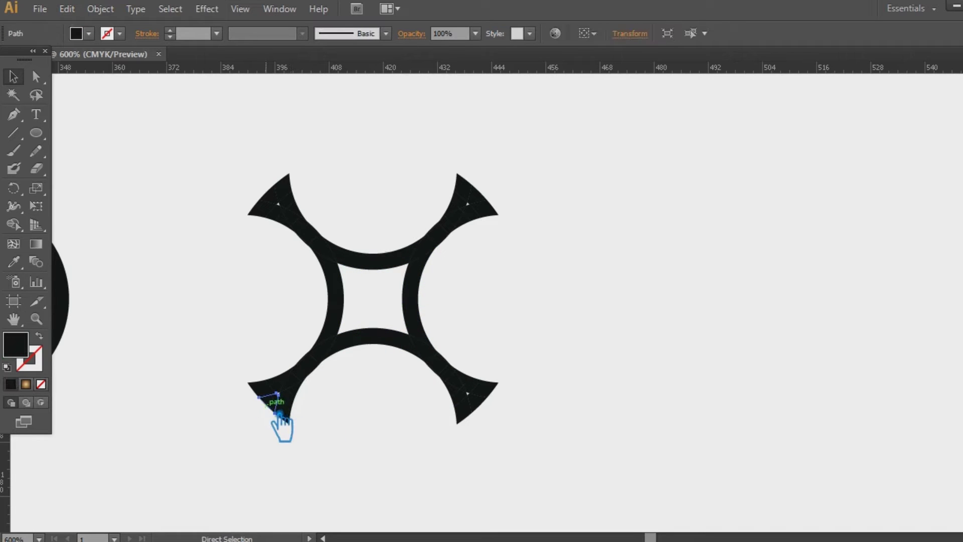
key(ctrl+x)
click(292, 404)
key(ctrl+x)
drag(390, 435, 399, 391)
key(ctrl+plus)
key(ctrl+plus)
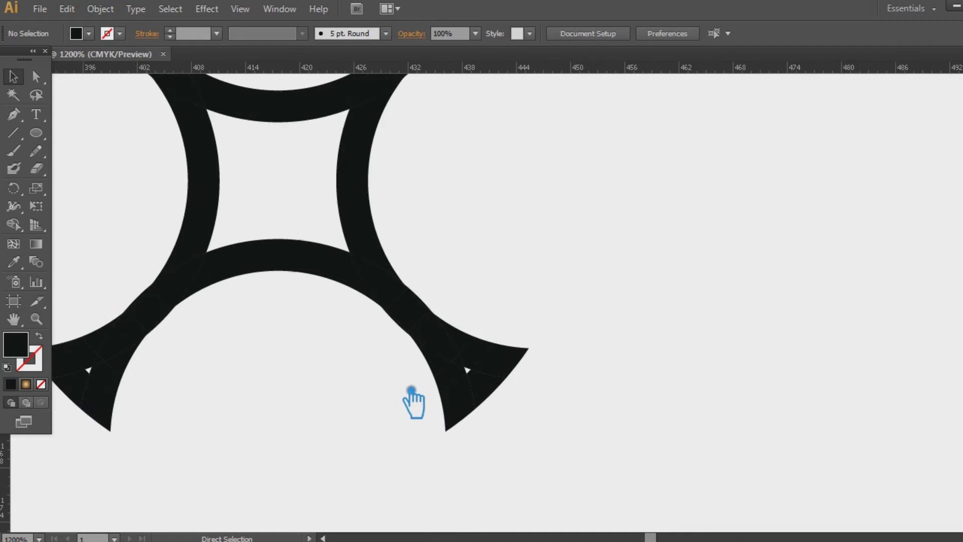
drag(335, 407, 511, 406)
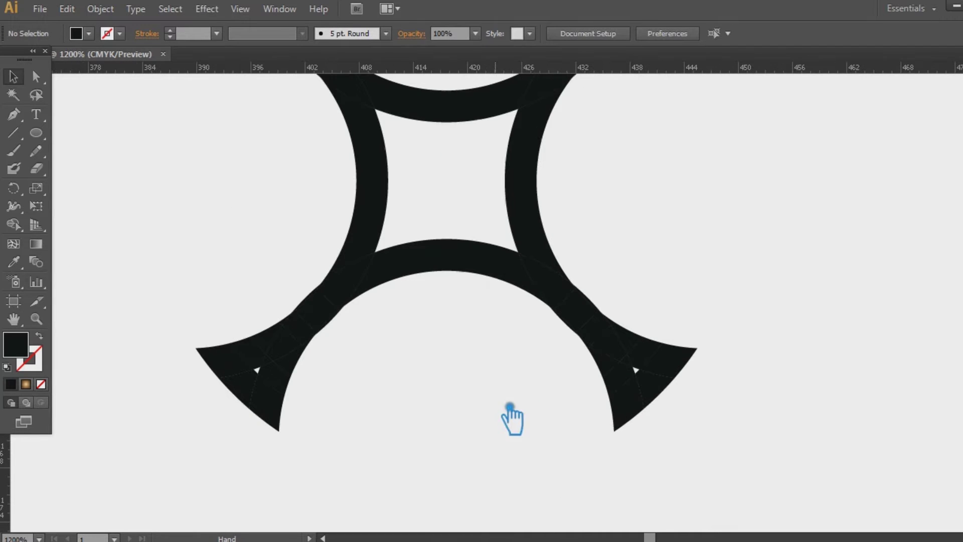
click(569, 323)
key(ctrl+x)
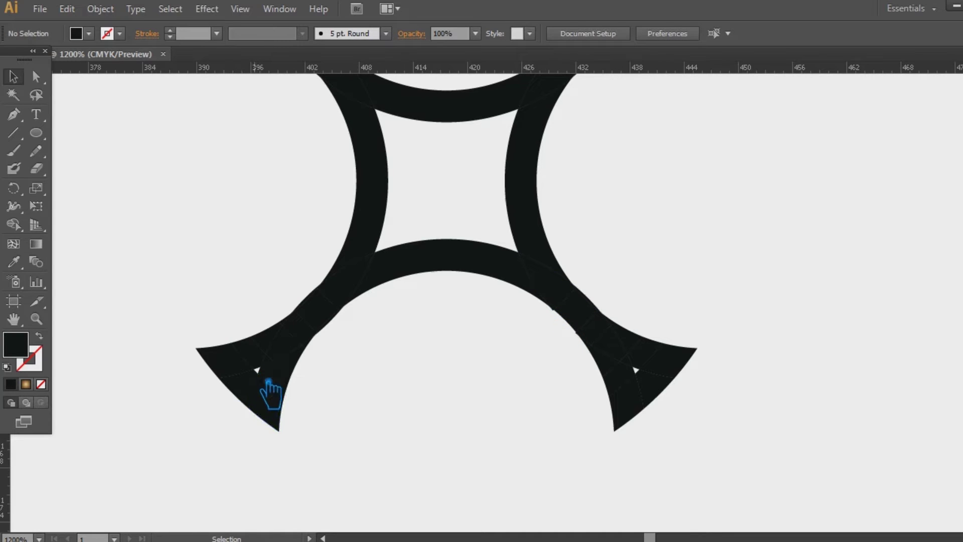
click(258, 370)
click(382, 400)
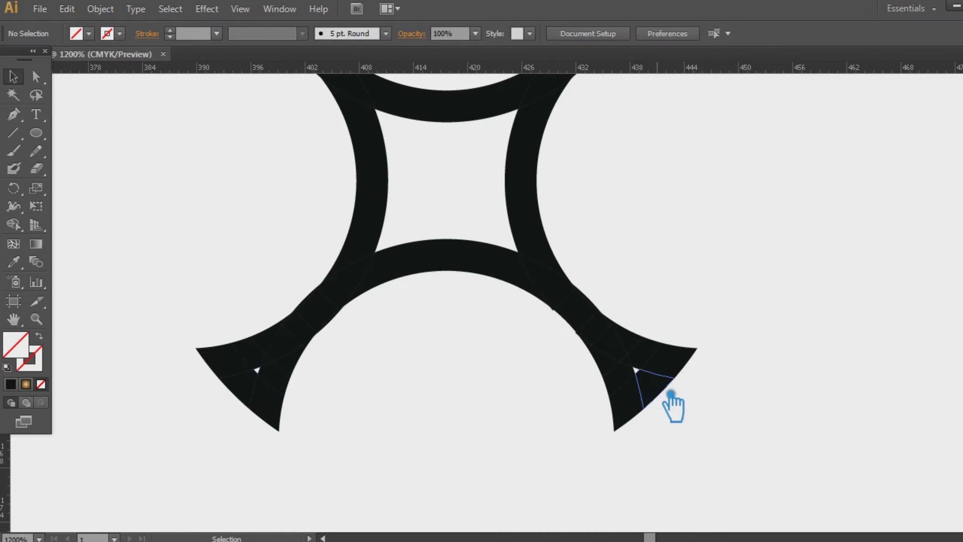
click(670, 398)
key(ctrl+x)
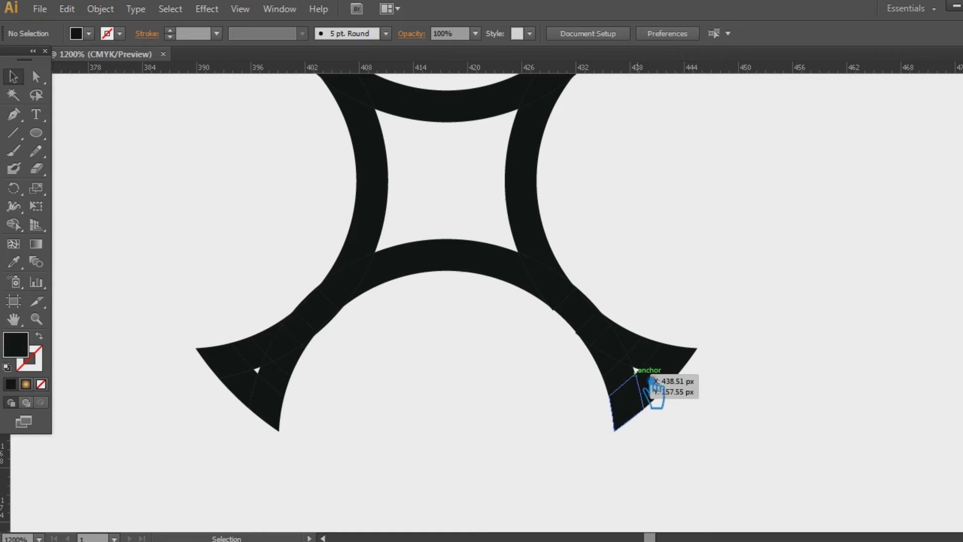
Step: Undo the latest removals, including that of the curved bands around the central cross
key(ctrl+z)
key(ctrl+z)
key(ctrl+z)
key(ctrl+z)
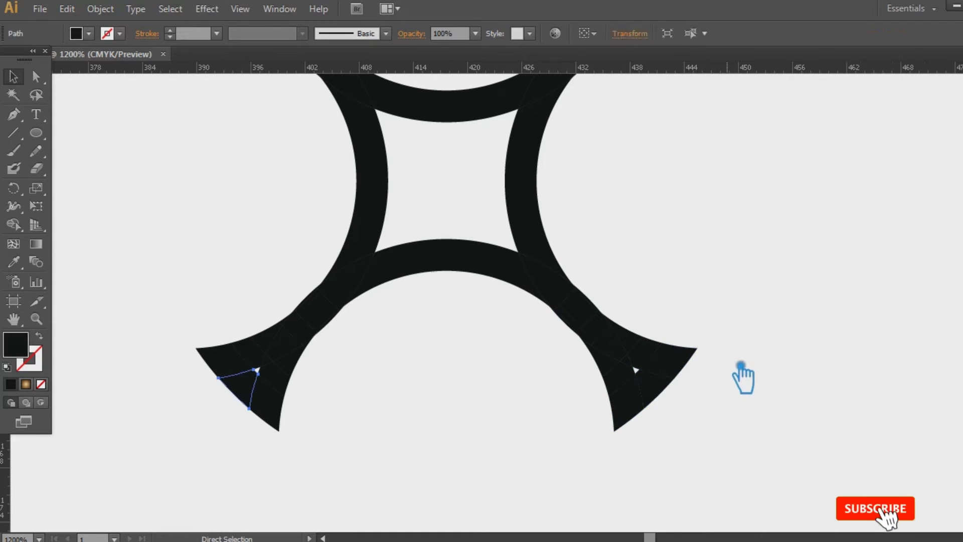
key(ctrl+z)
click(844, 296)
click(749, 256)
click(750, 257)
Step: Delete the leftover unfilled pieces on all four sides of the ring emblem
drag(517, 499, 446, 303)
key(Delete)
drag(845, 224, 566, 132)
key(Delete)
drag(323, 178, 315, 213)
key(Delete)
drag(441, 120, 472, 427)
drag(453, 161, 497, 350)
key(Delete)
Step: Select the four wedge pieces at the outer ends of the cross's arms and group them
drag(815, 389, 786, 280)
click(670, 177)
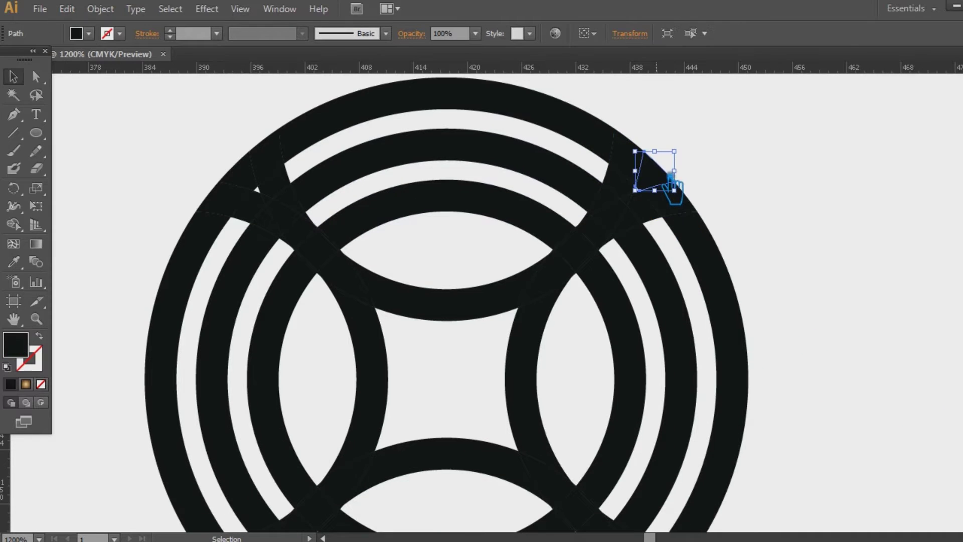
shift+click(241, 176)
scroll(372, 411, down, 5)
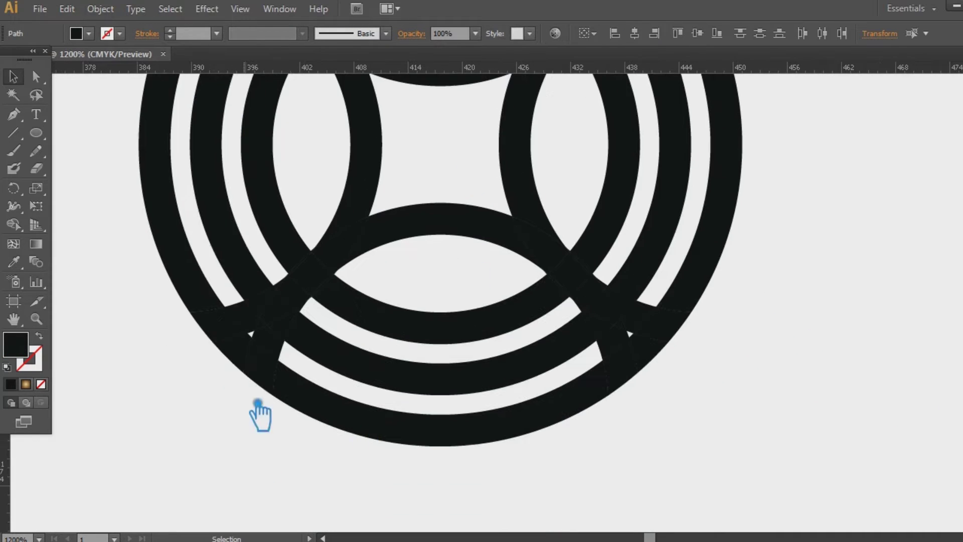
shift+click(659, 370)
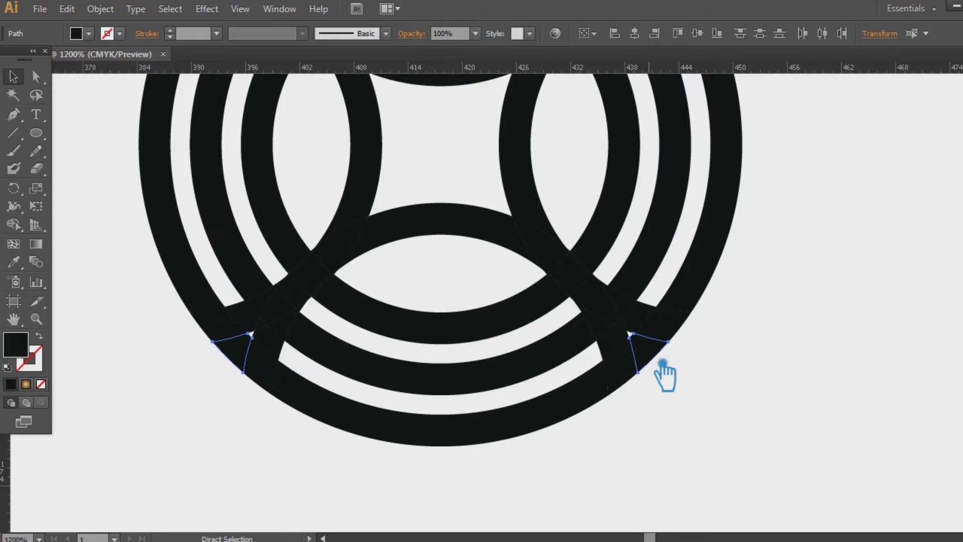
key(ctrl+g)
click(754, 386)
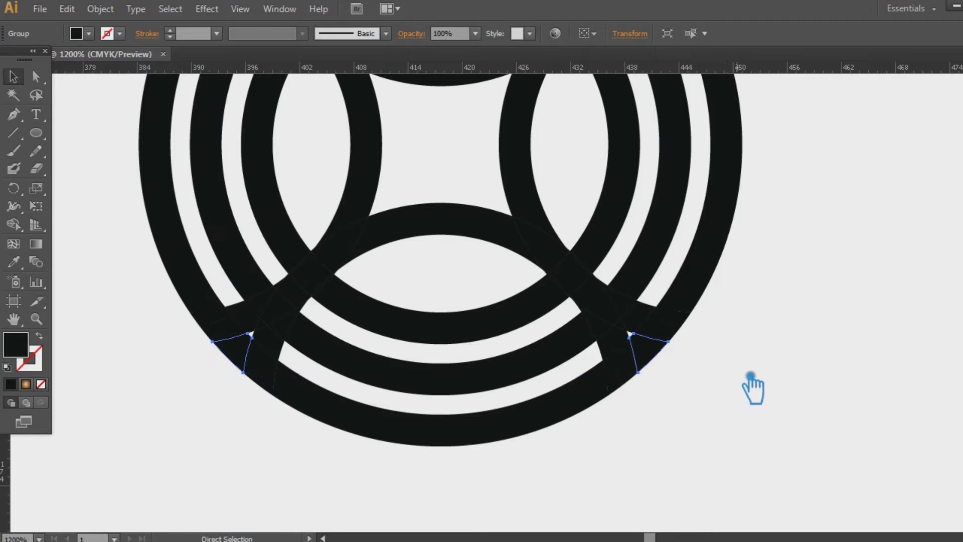
Step: Delete the unfilled pieces inside the tiny triangular gaps at the ends of the cross's arms
click(263, 346)
key(Delete)
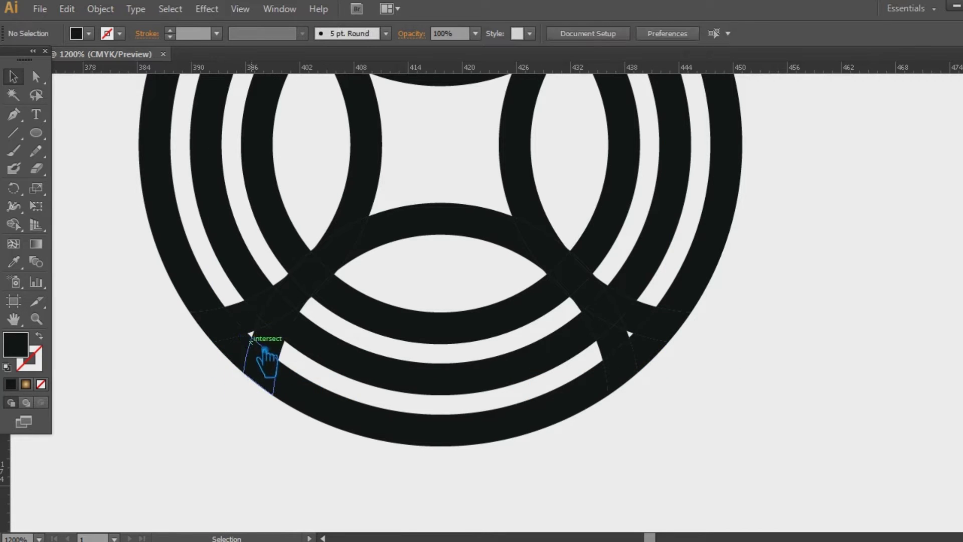
click(252, 335)
key(Delete)
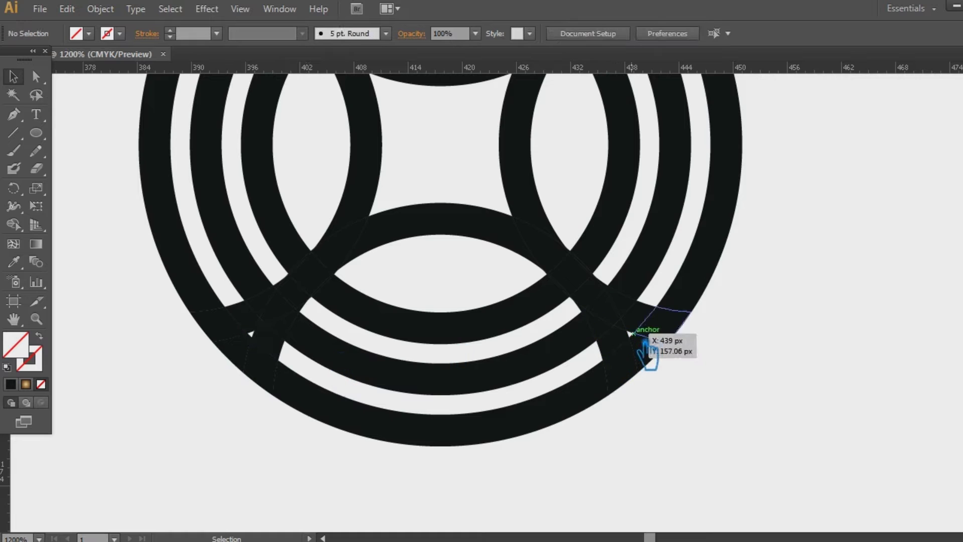
click(644, 348)
key(Delete)
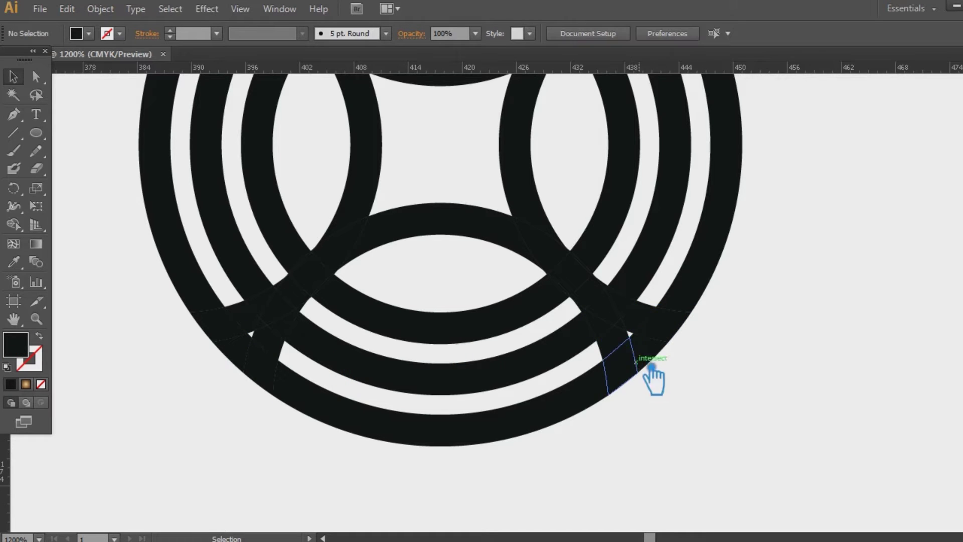
click(646, 345)
key(Delete)
drag(799, 239, 826, 425)
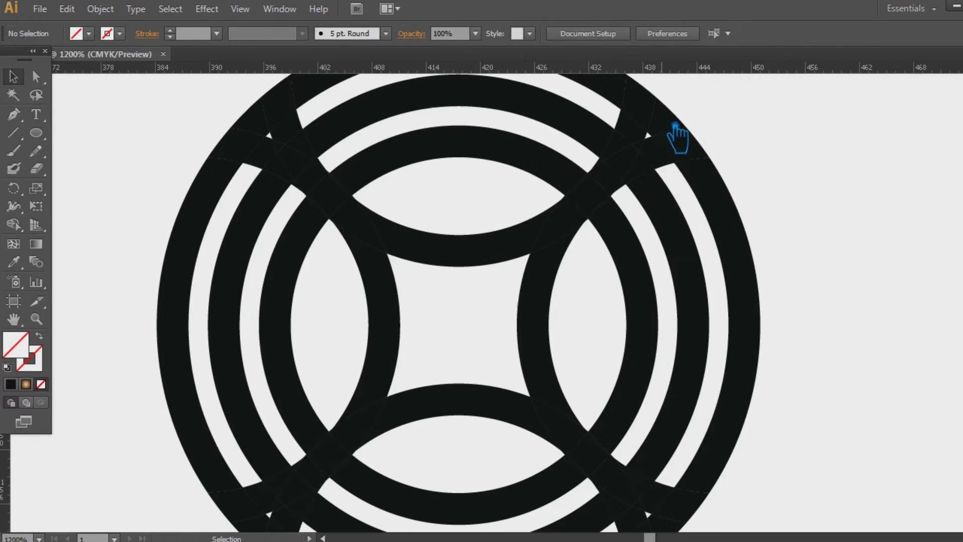
click(647, 134)
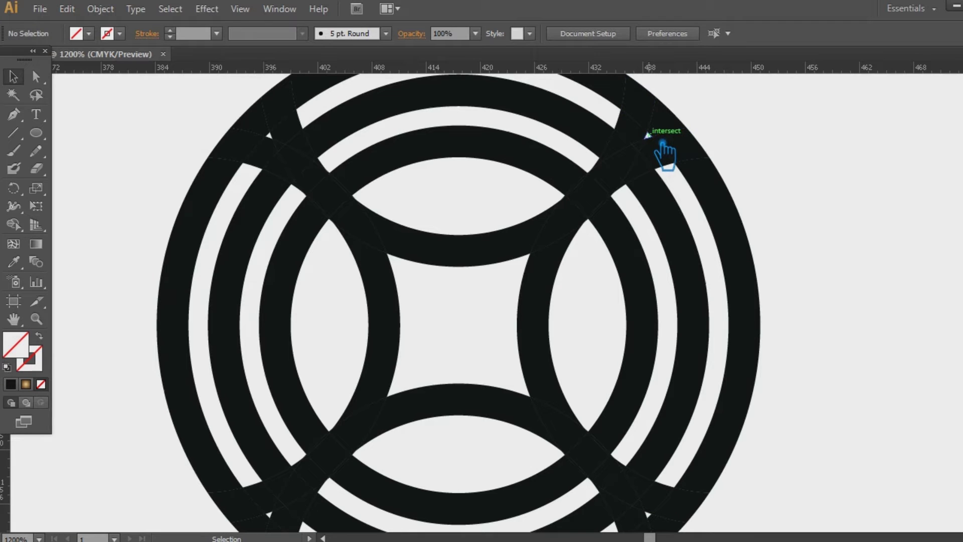
key(Delete)
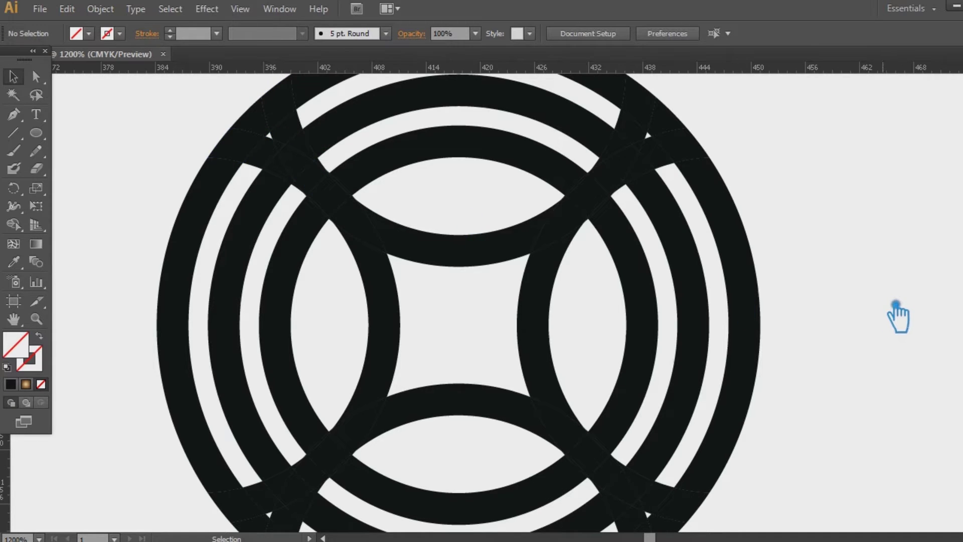
Step: Move the original overlapping-circles artwork upward, away from the divided ring emblem
key(ctrl+minus)
key(ctrl+minus)
key(ctrl+minus)
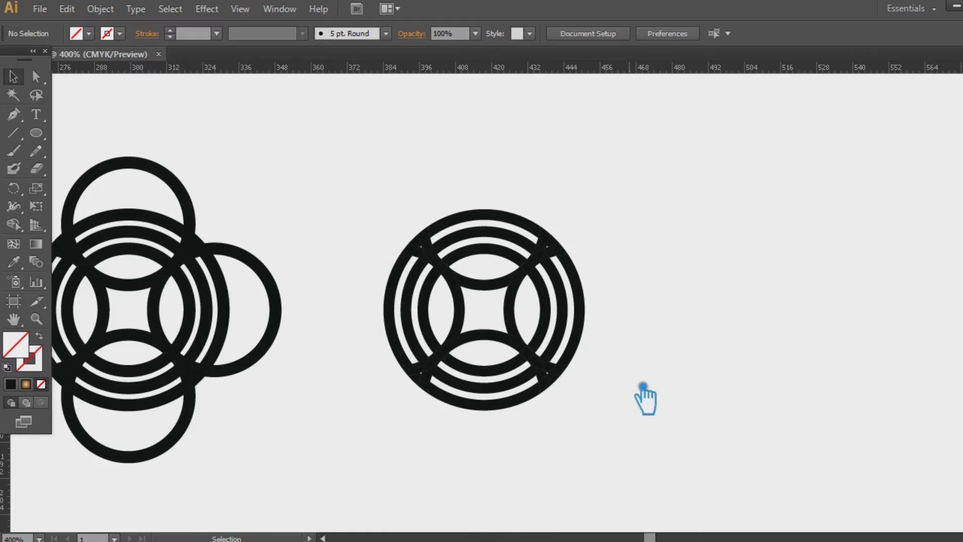
key(ctrl+minus)
key(ctrl+minus)
key(ctrl+minus)
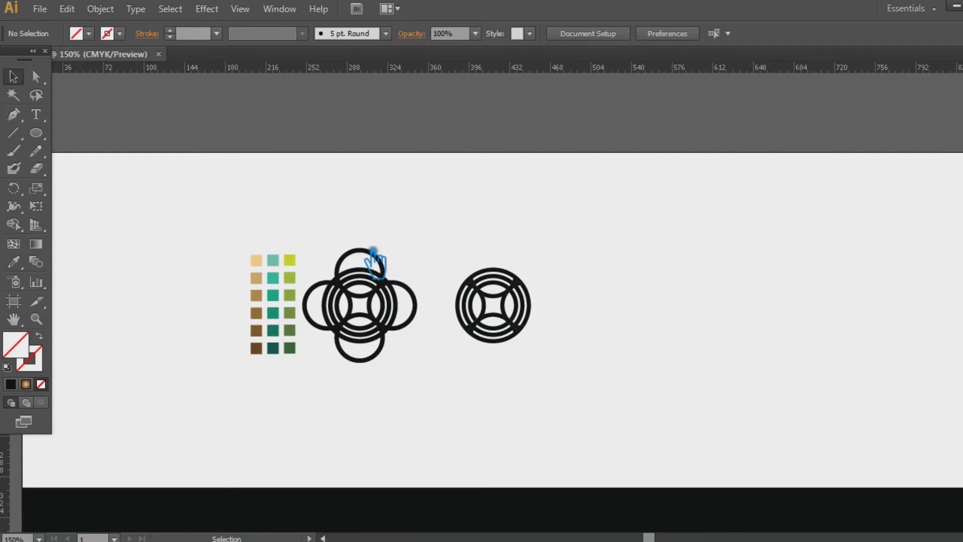
drag(373, 296, 373, 57)
Step: Unlock all the locked pieces of the divided ring emblem
drag(420, 454, 400, 327)
key(ctrl+plus)
key(ctrl+plus)
key(ctrl+plus)
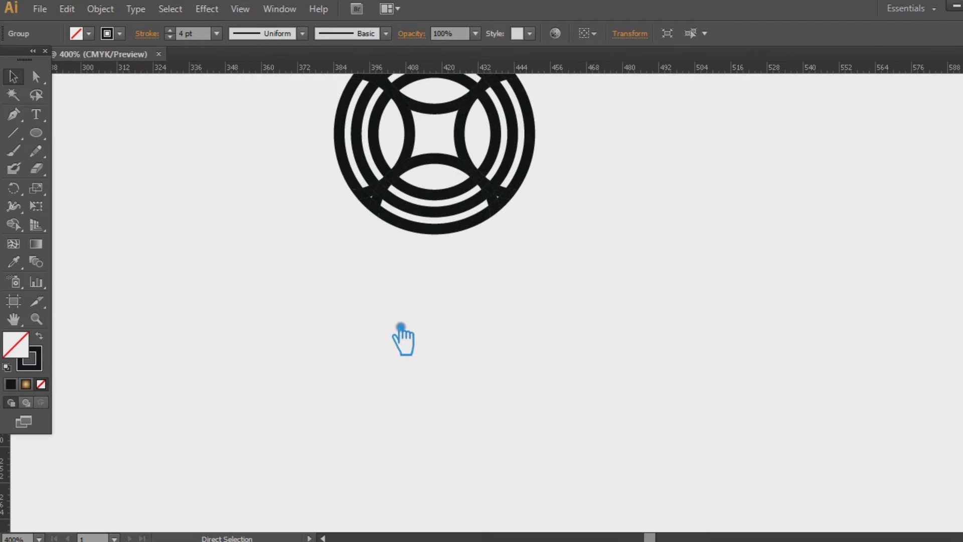
drag(596, 296, 632, 384)
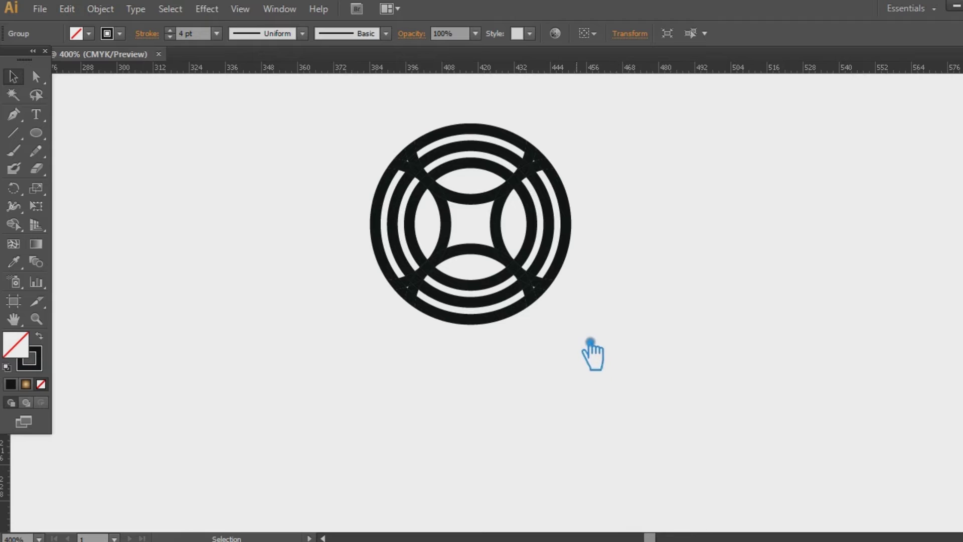
click(625, 250)
key(ctrl+alt+2)
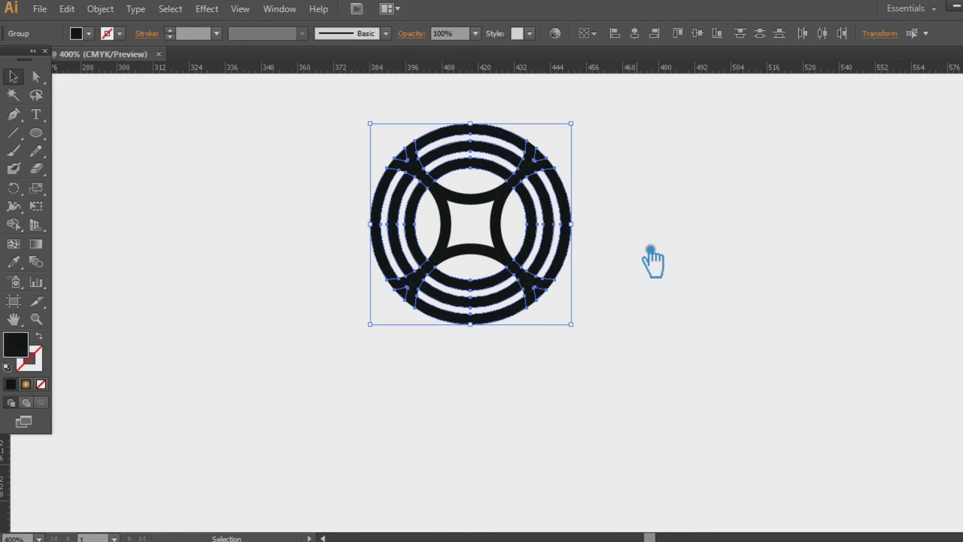
click(650, 249)
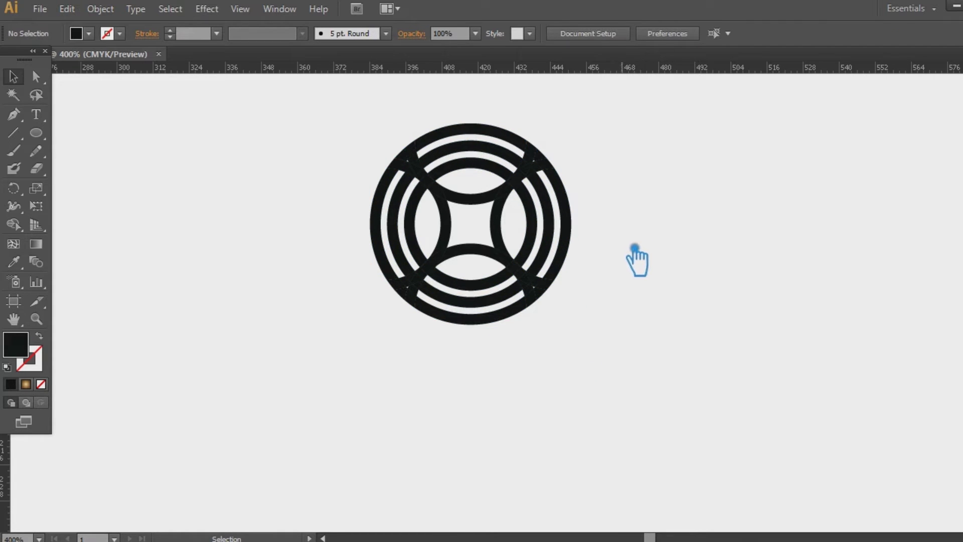
Step: Try to unite the whole ring emblem into one shape with Pathfinder, and undo it
drag(632, 347, 321, 107)
drag(685, 428, 610, 256)
key(ctrl+shift+F9)
click(836, 398)
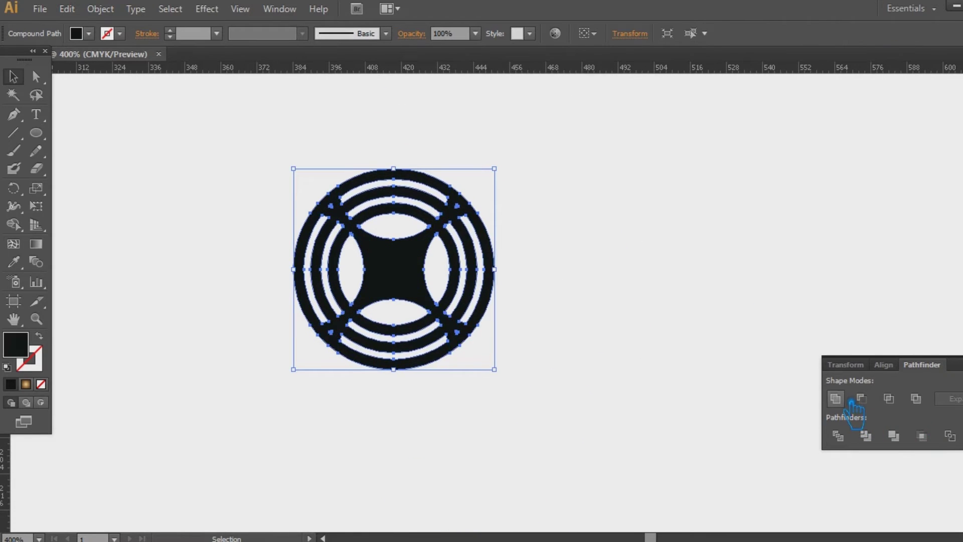
key(ctrl+z)
Step: Remove the leftover unfilled piece from the opening at the centre of the ring emblem
click(404, 266)
click(434, 270)
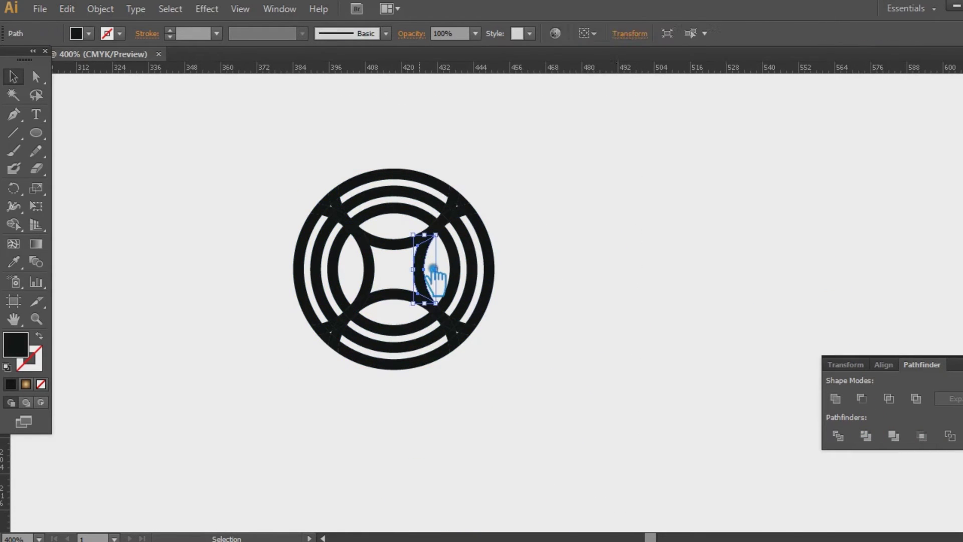
click(418, 272)
click(425, 277)
click(463, 279)
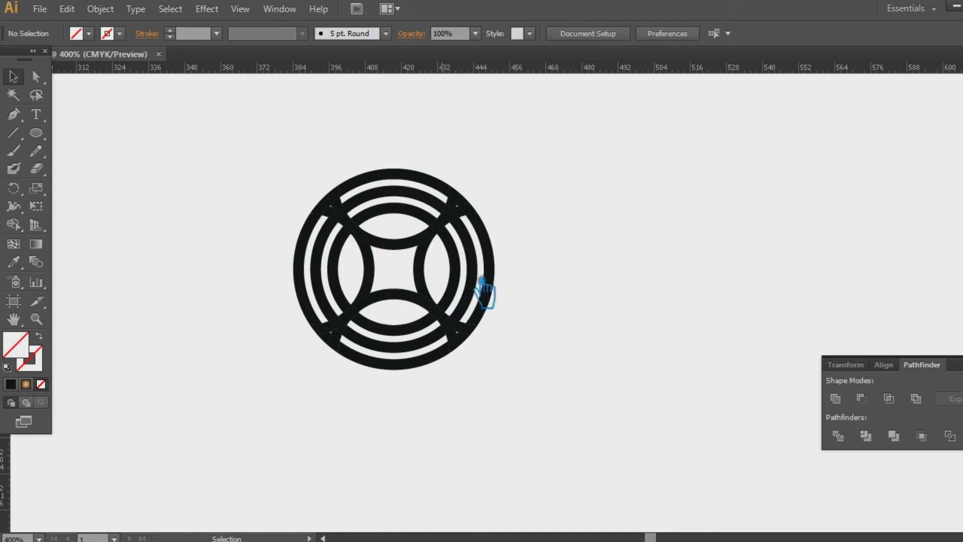
key(ctrl+alt+z)
click(600, 270)
drag(540, 416, 258, 148)
click(721, 279)
Step: Combine the curved bands on all four sides of the cross into one group and lock it
key(ctrl+plus)
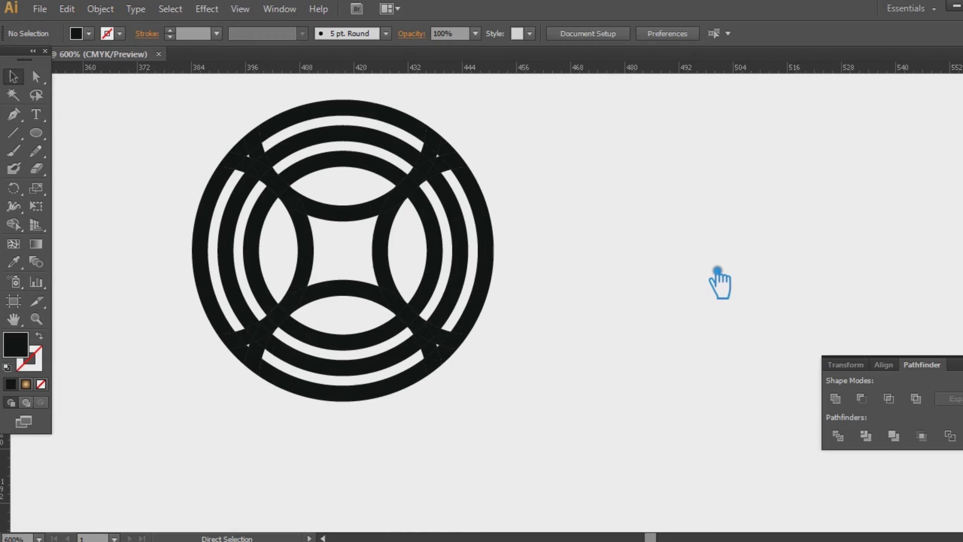
click(377, 162)
right_click(376, 162)
click(408, 247)
click(635, 191)
click(355, 168)
shift+click(449, 283)
shift+click(265, 277)
shift+click(338, 354)
key(ctrl+g)
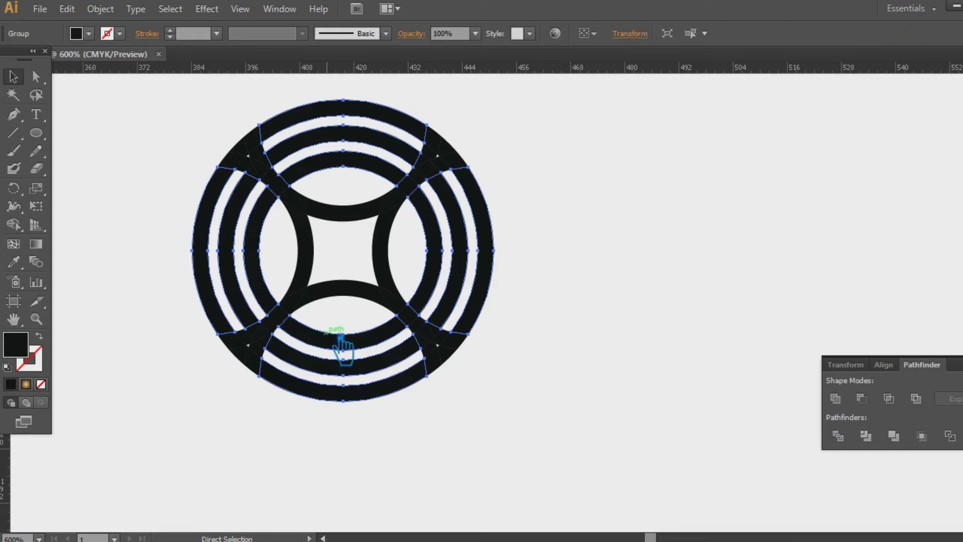
click(342, 337)
Step: Select all the pieces of the central cross and unite them into a single shape with Pathfinder
drag(283, 391, 162, 245)
drag(608, 419, 150, 123)
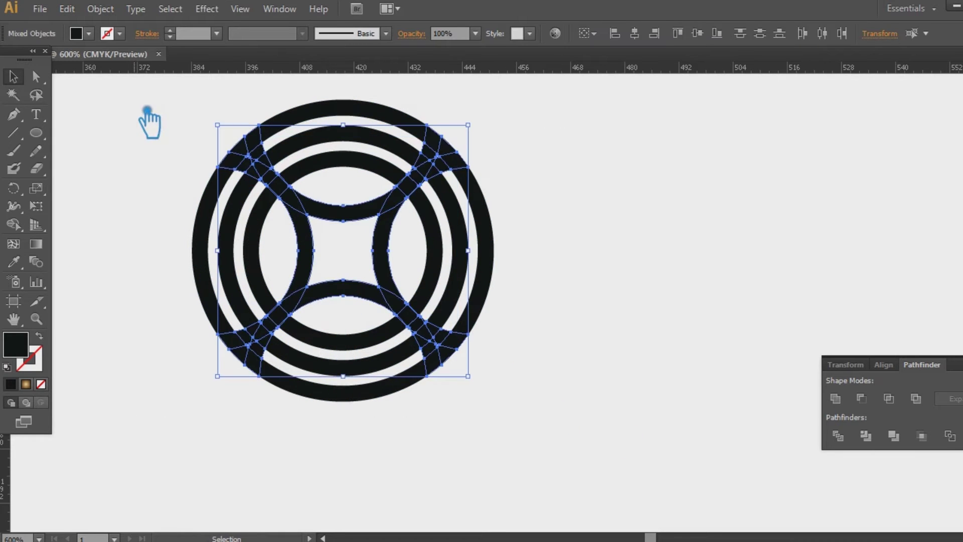
click(835, 398)
click(742, 296)
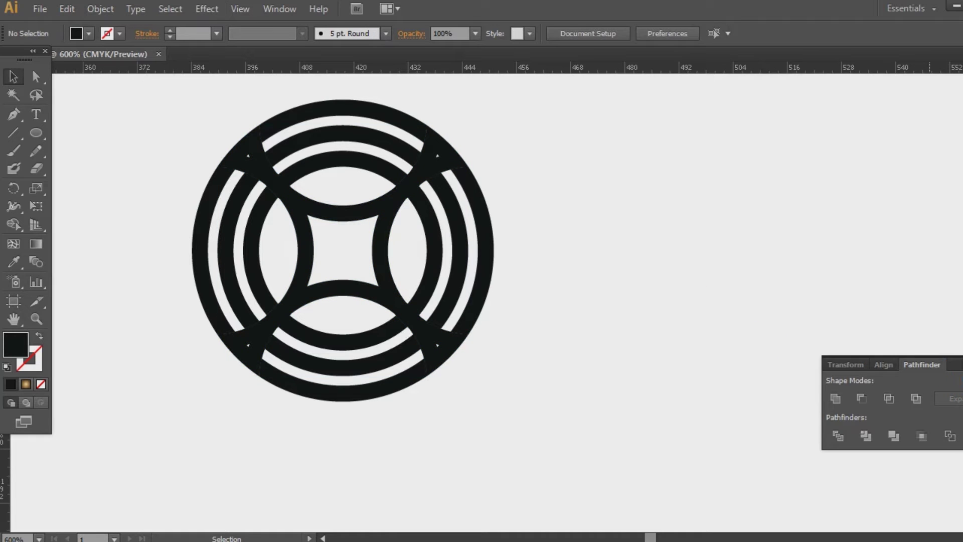
click(315, 203)
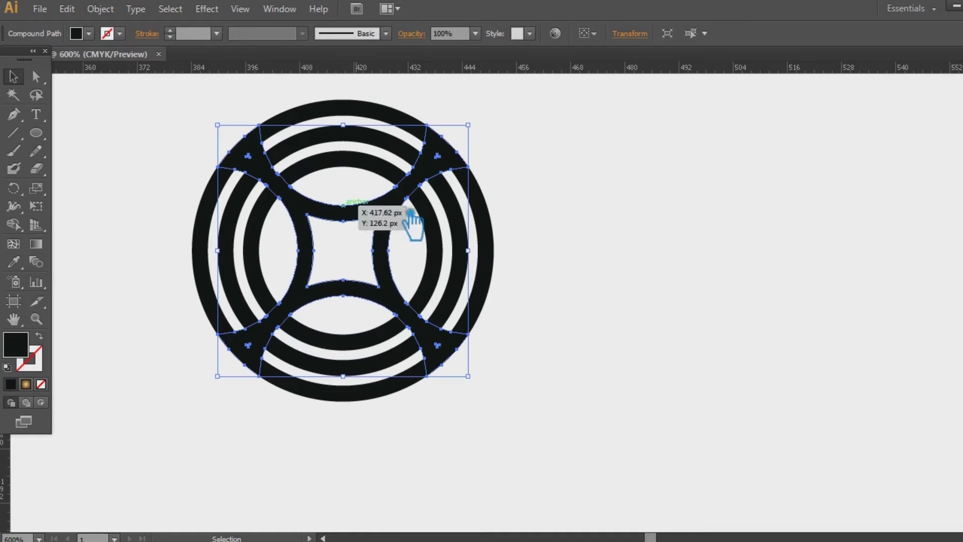
click(820, 246)
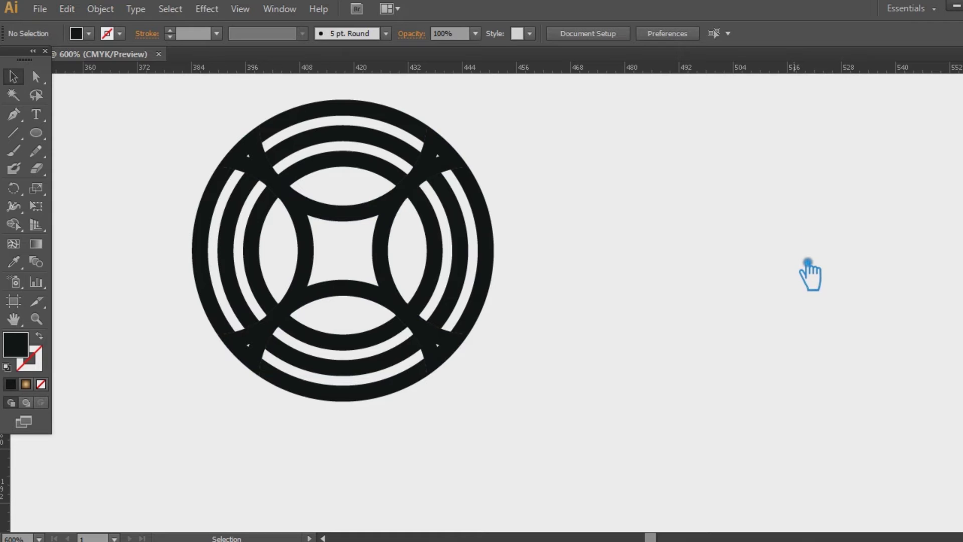
Step: Unlock the group of curved bands around the united cross
key(ctrl+a)
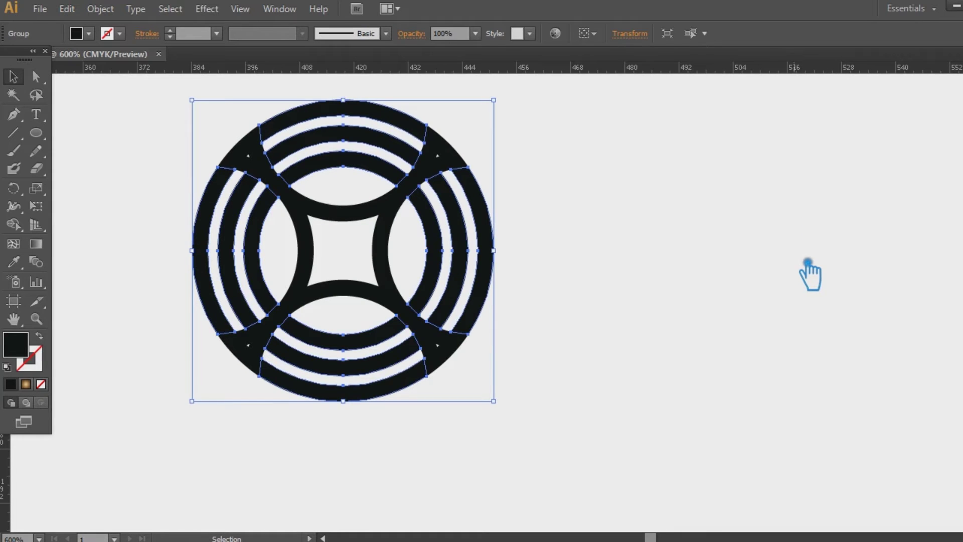
click(804, 259)
click(393, 215)
click(592, 396)
Step: Duplicate the whole emblem to its right and clear the tiny triangular holes from the copy's cross
drag(594, 398, 511, 421)
drag(433, 450, 86, 115)
drag(297, 263, 645, 271)
right_click(630, 257)
click(694, 346)
Step: Offset the path of the copied emblem's united cross by 1.2 px
key(ctrl+plus)
click(100, 8)
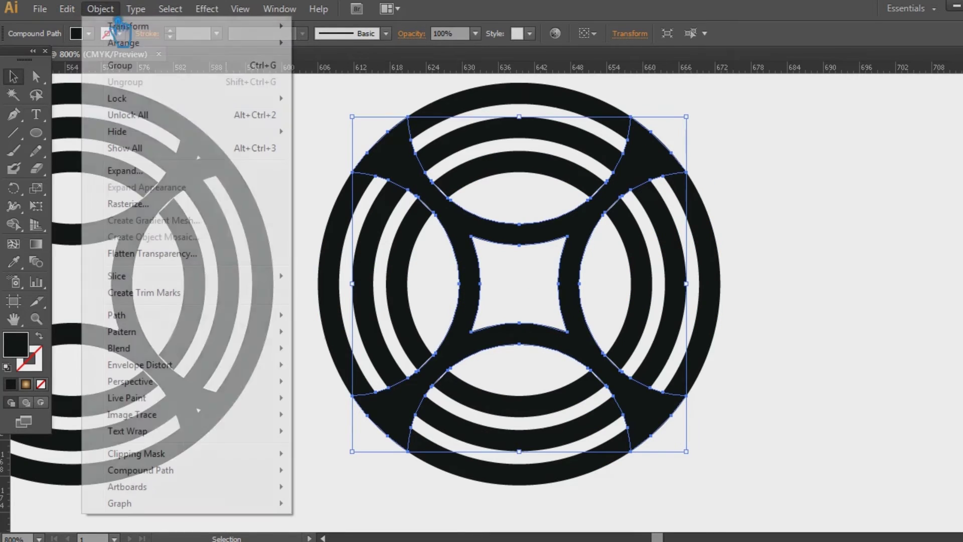
mouse_move(275, 315)
click(370, 377)
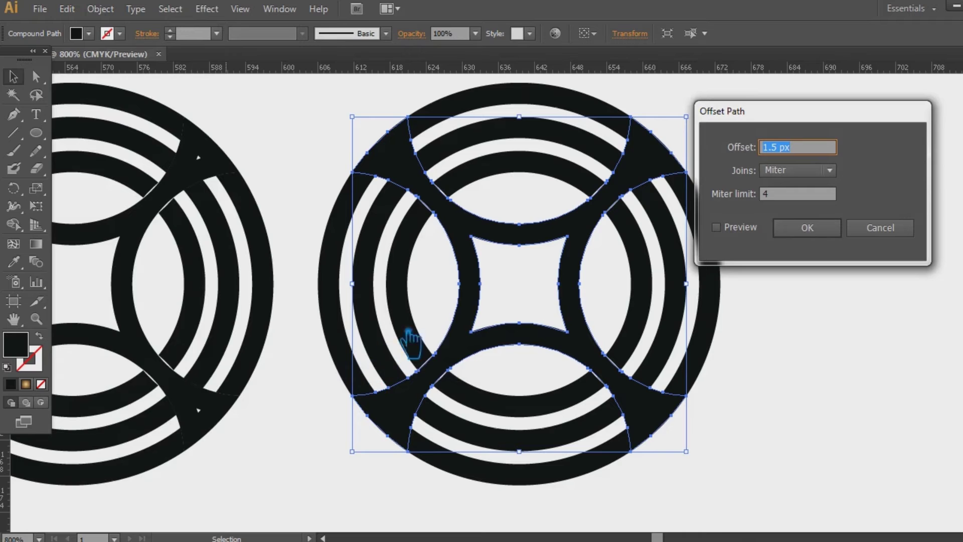
click(732, 231)
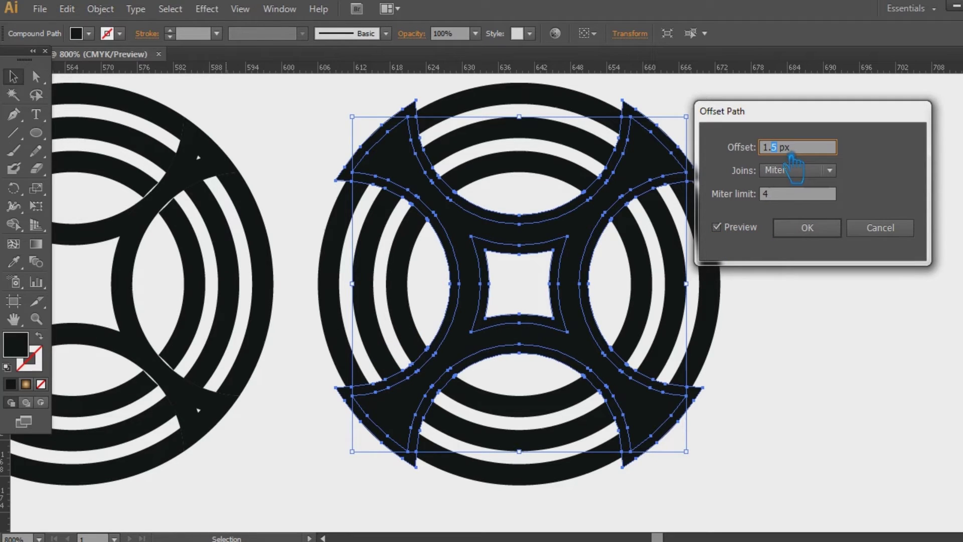
text(2)
click(828, 232)
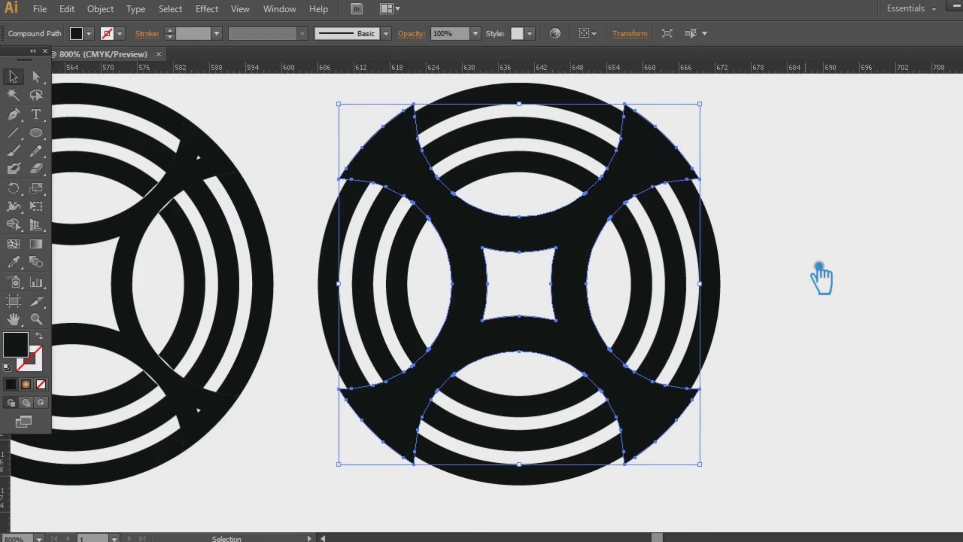
click(819, 321)
Step: Divide the whole copied emblem, including the offset cross outline, with Pathfinder and ungroup the resulting pieces
drag(772, 468, 336, 133)
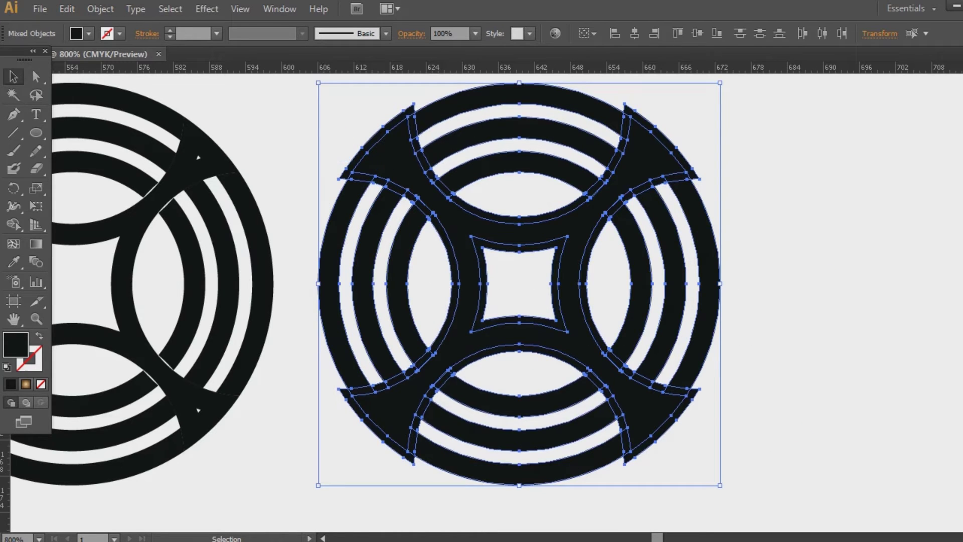
key(ctrl+shift+F9)
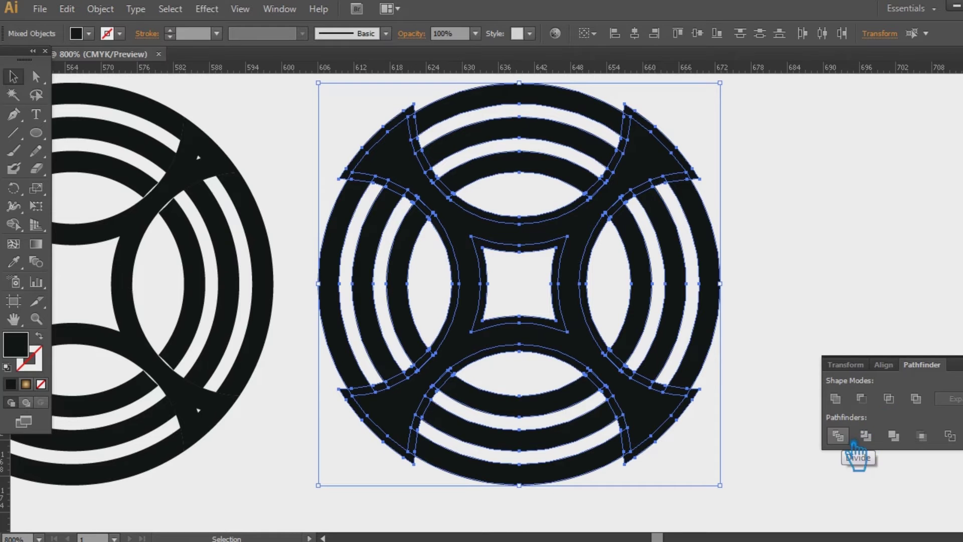
click(862, 398)
click(957, 369)
click(802, 301)
right_click(543, 227)
click(572, 314)
click(767, 279)
Step: Delete the offset slivers around the cross's central opening and between the cross and the bands above it
click(547, 262)
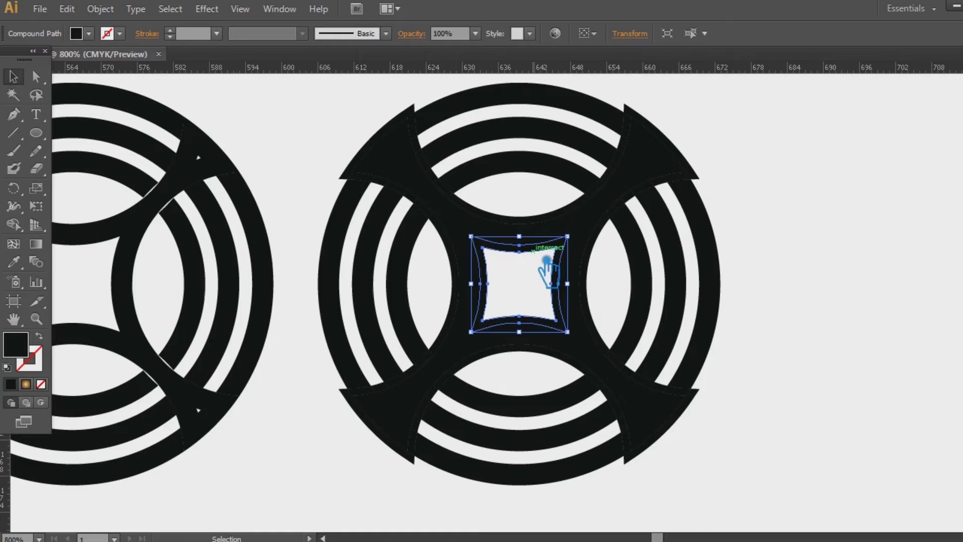
key(Delete)
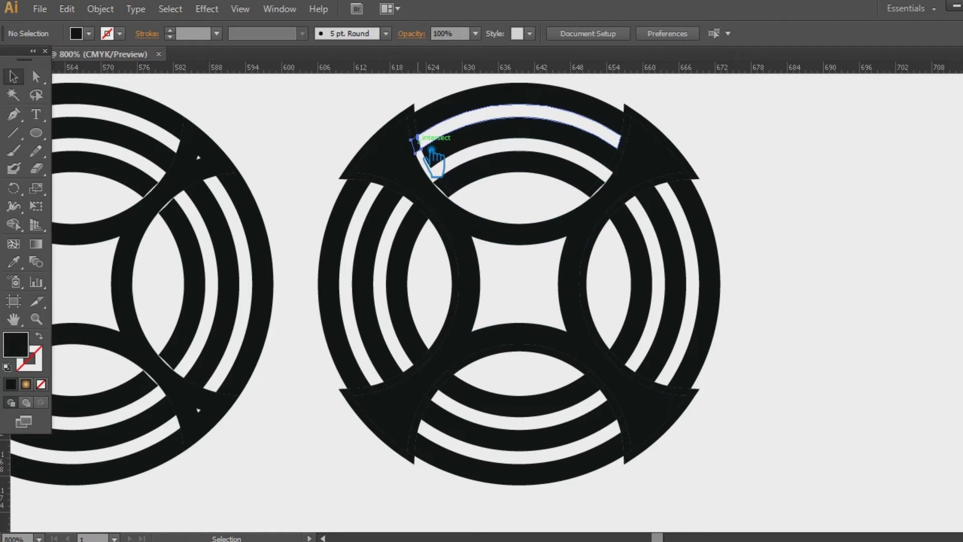
click(454, 194)
key(Delete)
click(608, 190)
key(Delete)
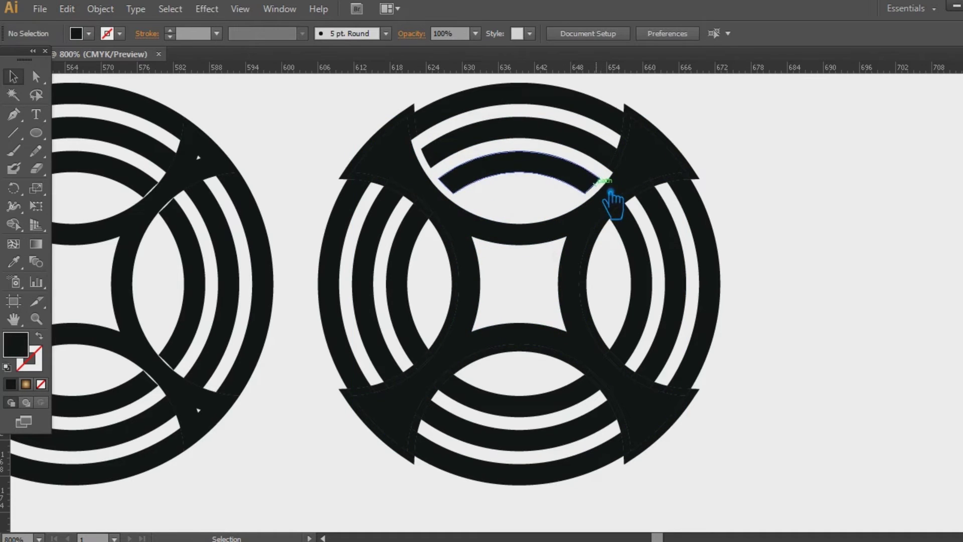
click(624, 170)
key(Delete)
click(636, 144)
key(Delete)
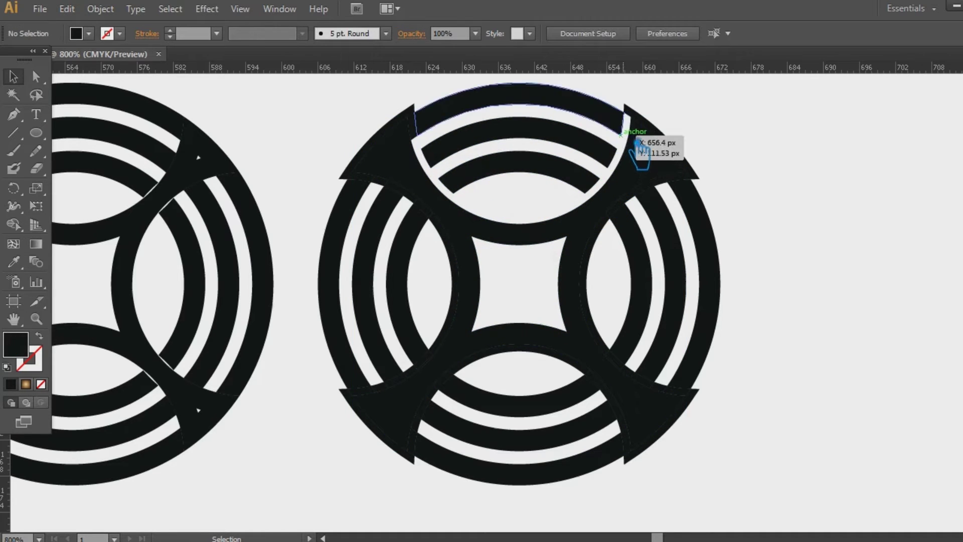
click(652, 126)
key(Delete)
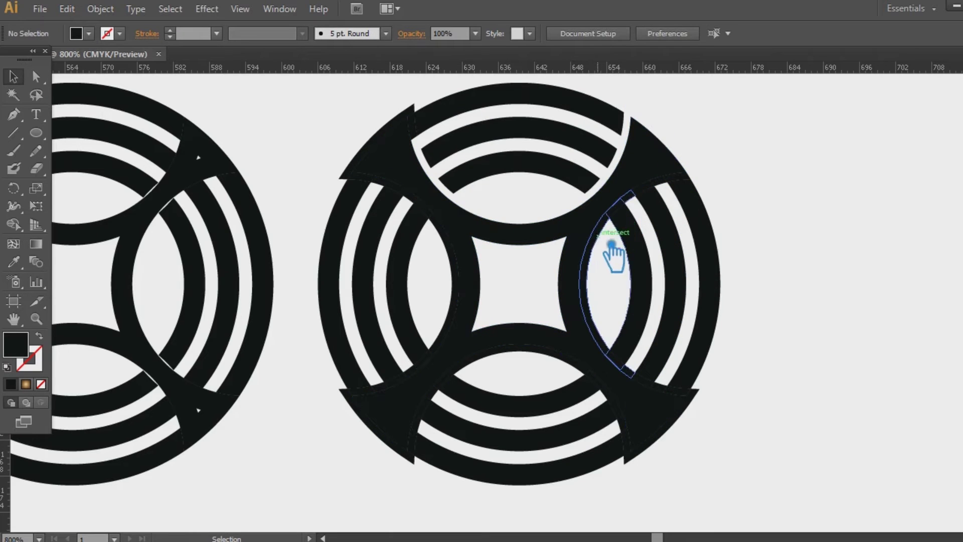
Step: Delete the offset slivers along the cross's curved left and right edges beside the oval openings
click(455, 269)
key(Delete)
click(451, 268)
key(Delete)
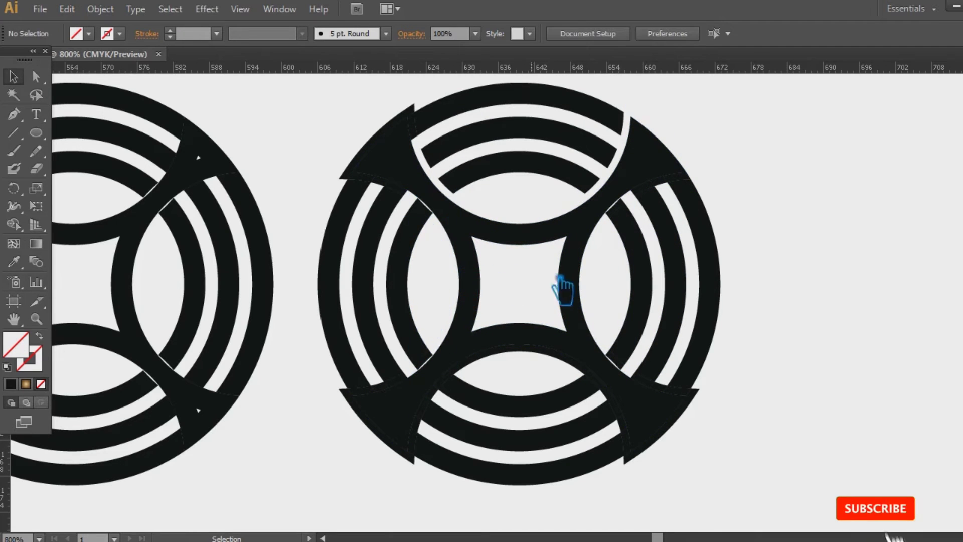
click(589, 276)
key(Delete)
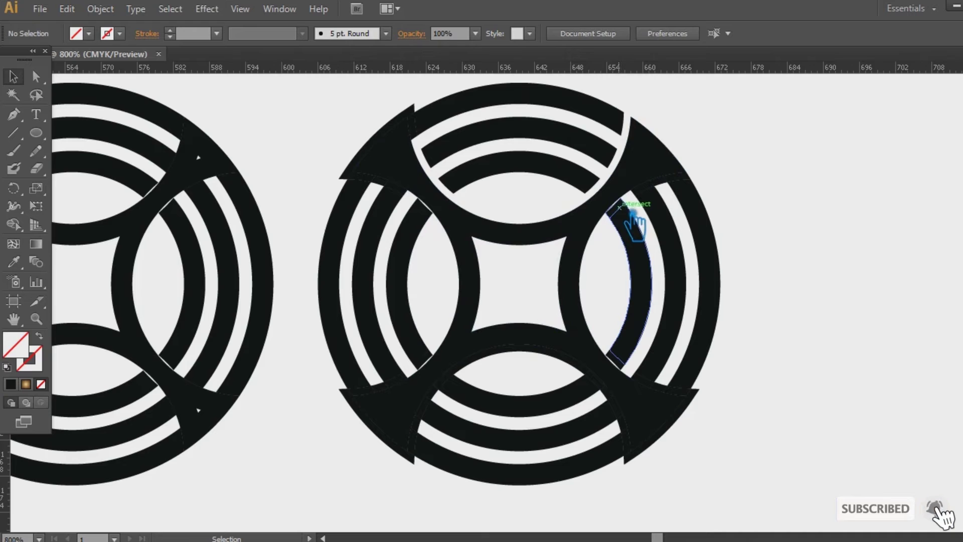
Step: Delete the offset slivers at the upper ends of the curved bands on the right side of the cross
click(618, 206)
key(Delete)
click(598, 271)
key(Delete)
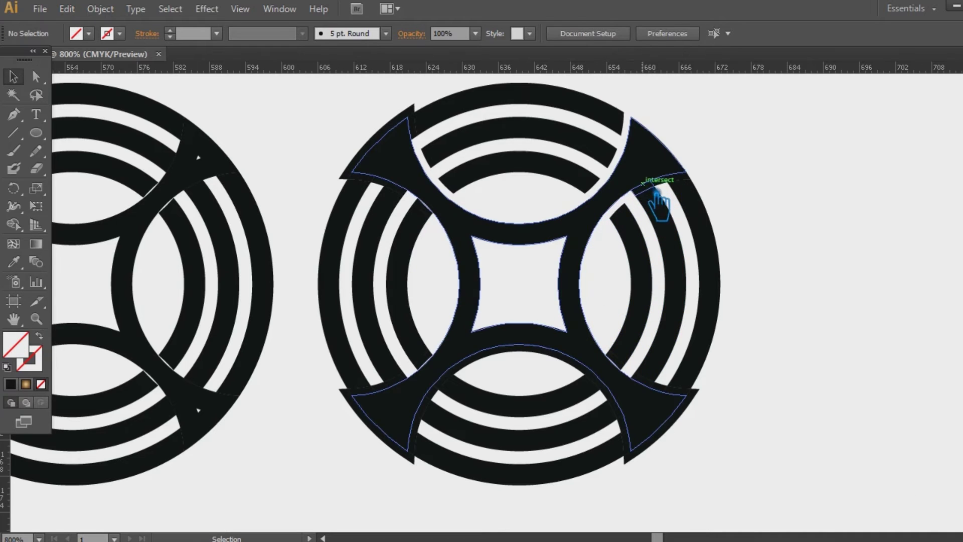
click(648, 187)
key(Delete)
click(670, 188)
key(Delete)
click(671, 189)
key(Delete)
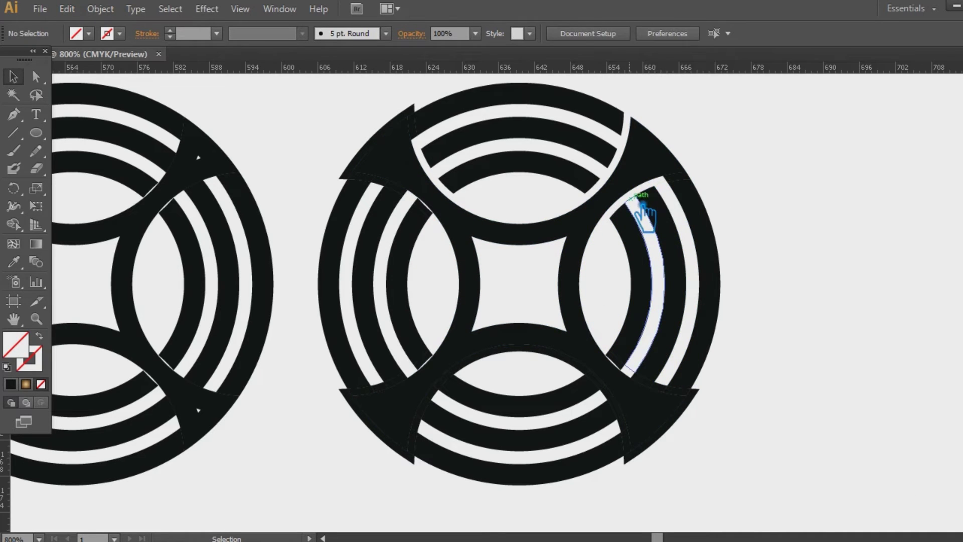
click(685, 186)
key(Delete)
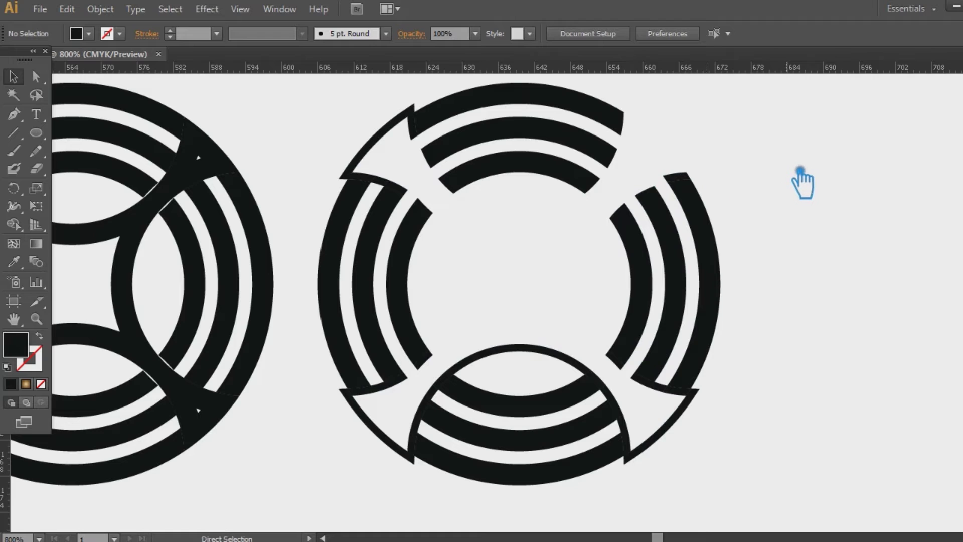
key(ctrl+z)
Step: Add the curved bands on all four sides to the cross selection and lock them
shift+click(518, 136)
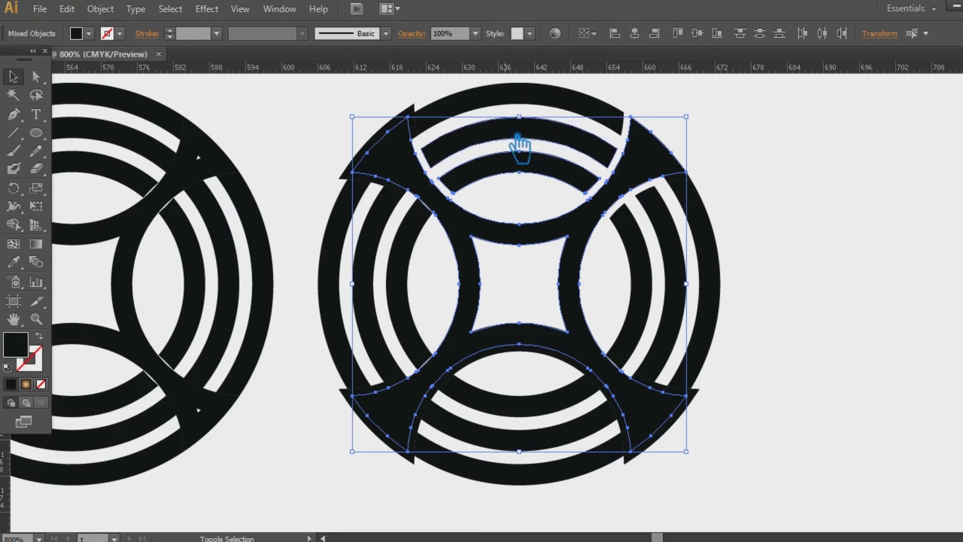
shift+click(501, 100)
shift+click(411, 241)
shift+click(374, 241)
shift+click(340, 238)
shift+click(352, 251)
shift+click(492, 407)
shift+click(504, 439)
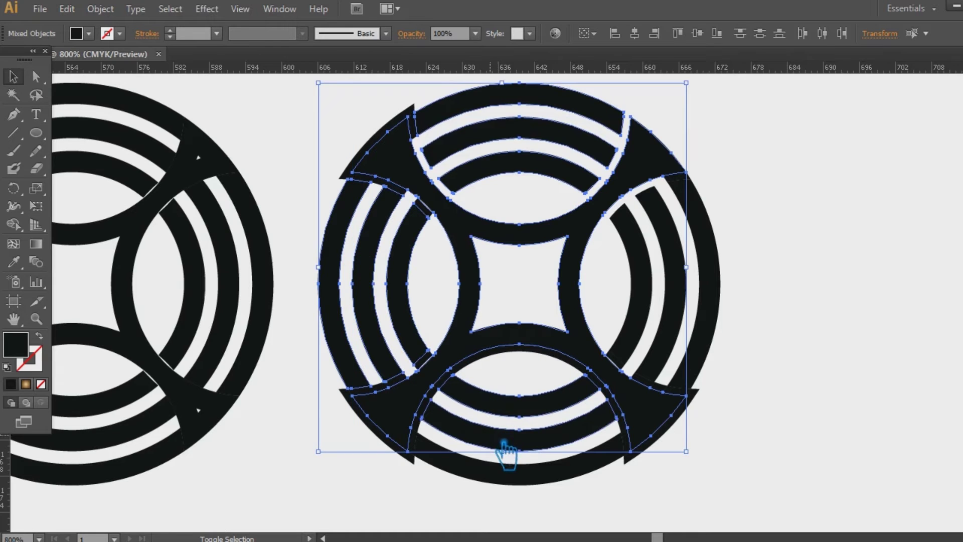
shift+click(494, 475)
shift+click(711, 338)
shift+click(684, 329)
shift+click(647, 325)
Step: Delete all remaining offset slivers of the emblem, and unlock the cross and curved bands
click(727, 406)
drag(772, 508, 338, 102)
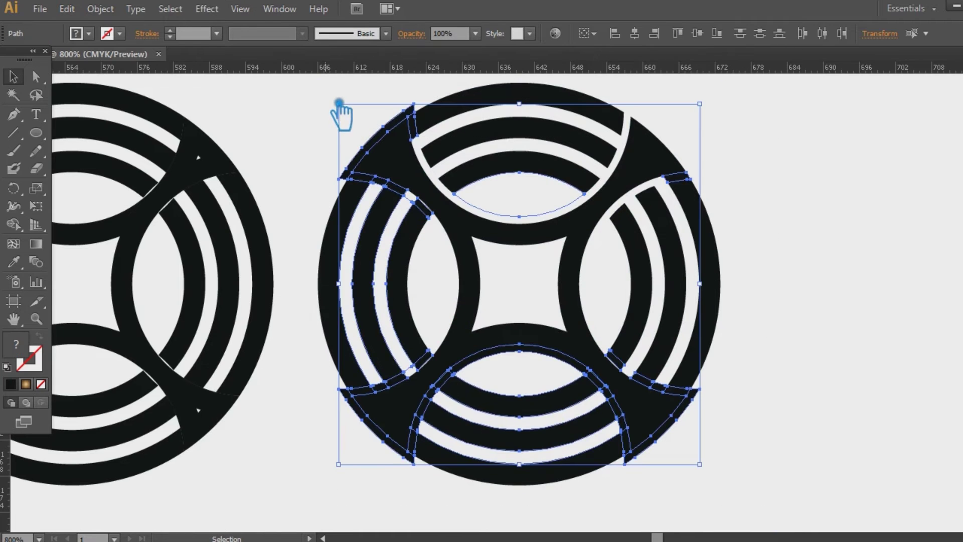
key(Delete)
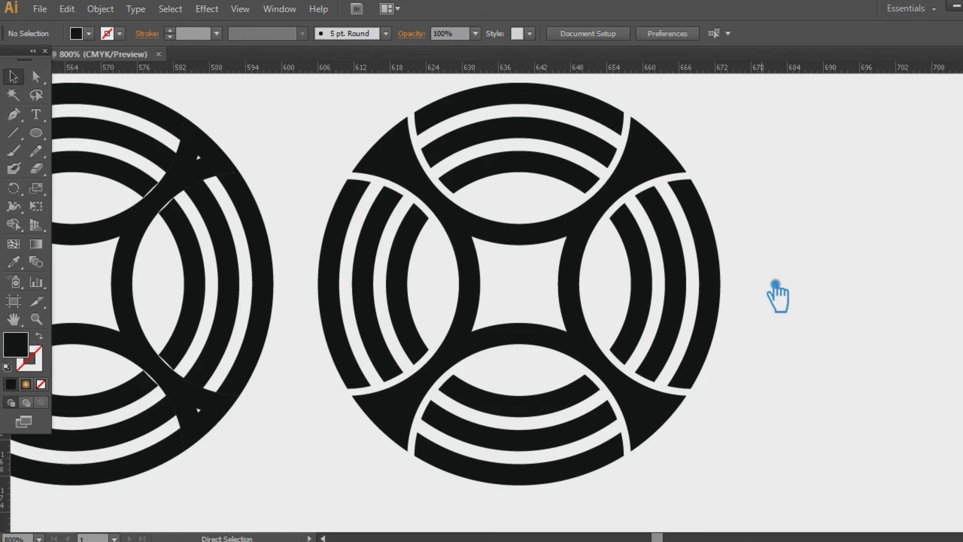
key(ctrl+a)
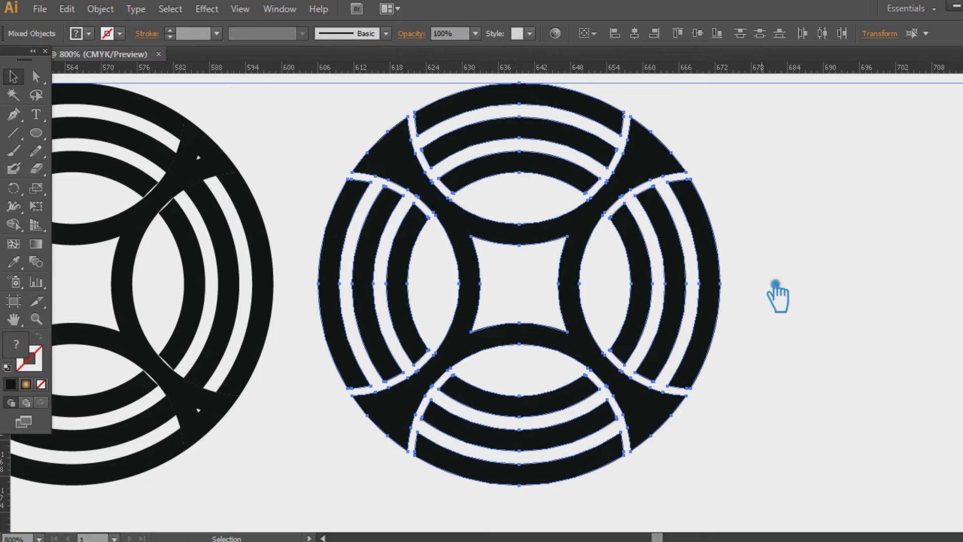
key(ctrl+shift+a)
Step: Rotate the emblem two places to the left of the split one by 45 degrees
key(ctrl+minus)
key(ctrl+minus)
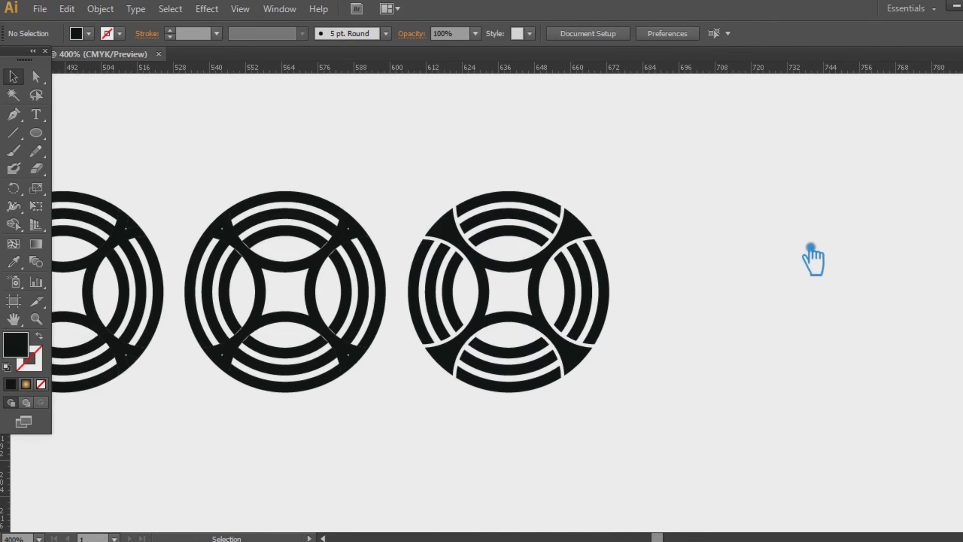
drag(785, 253, 960, 234)
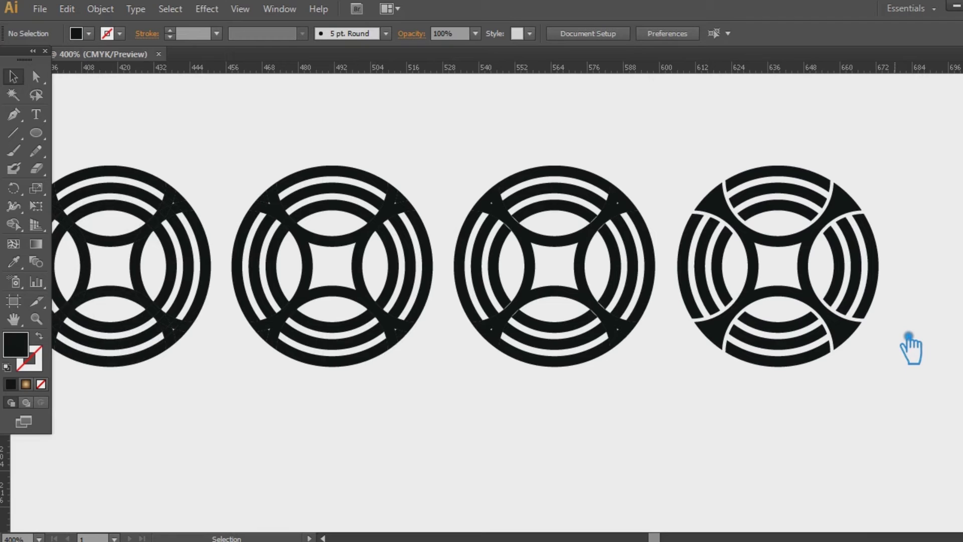
drag(440, 396, 256, 170)
drag(451, 165, 469, 291)
click(459, 432)
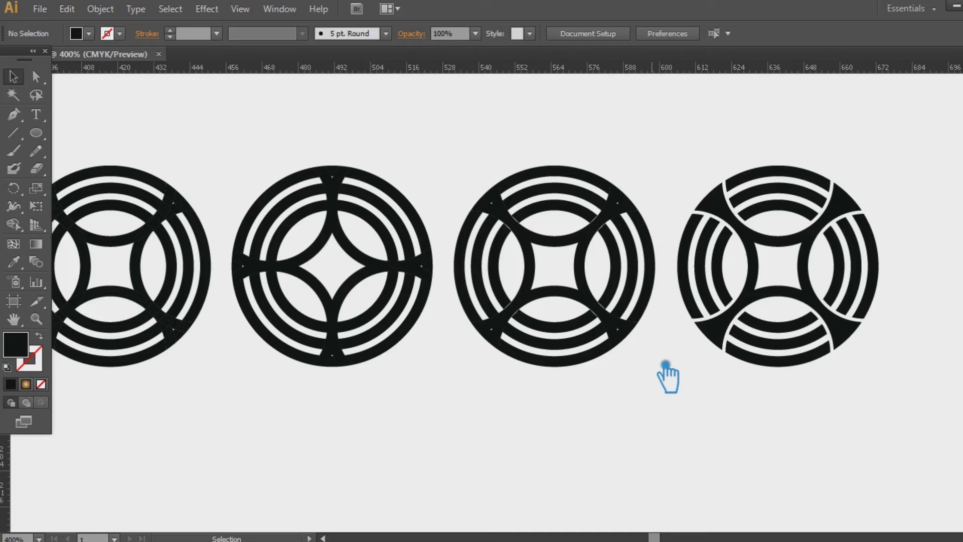
Step: Move the unrotated emblem left of the rotated one farther left, away from the other three
drag(516, 402, 550, 421)
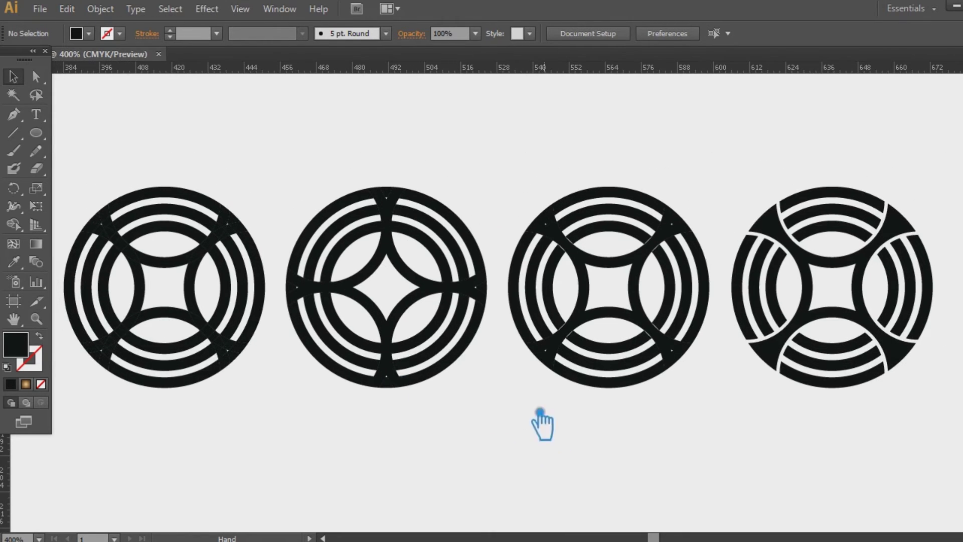
click(176, 232)
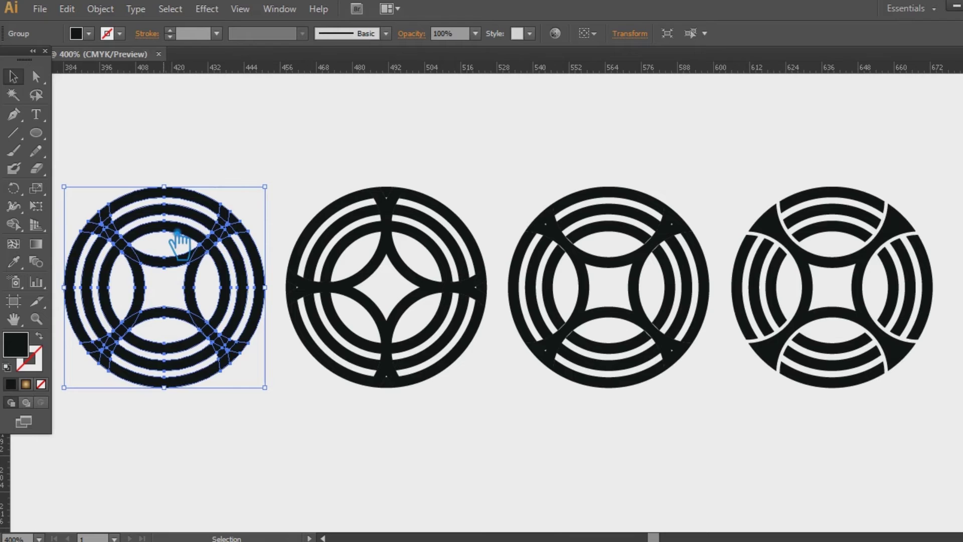
drag(393, 290, 728, 272)
drag(514, 248, 131, 252)
drag(559, 346, 245, 360)
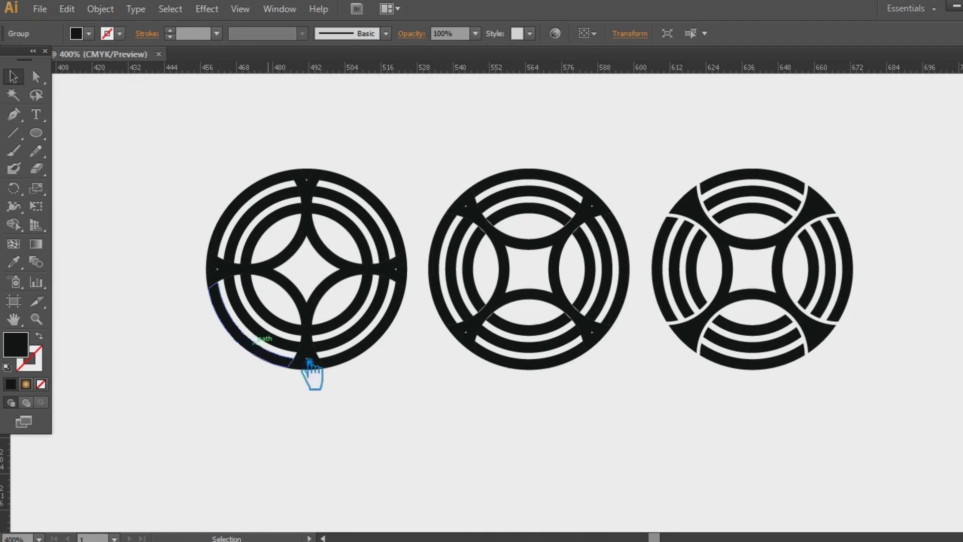
Step: Fill the rotated emblem with the gold-brown radial gradient
drag(604, 413, 563, 417)
click(287, 264)
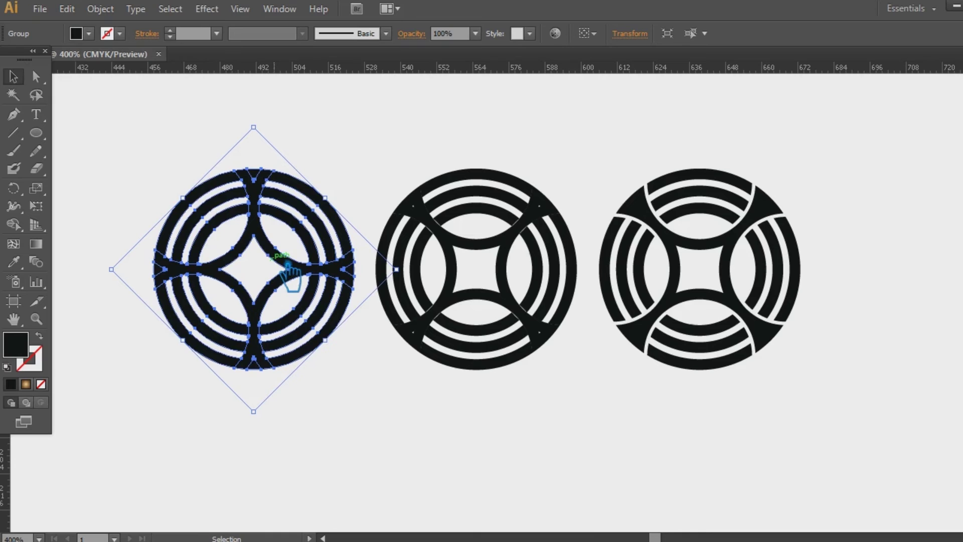
click(42, 384)
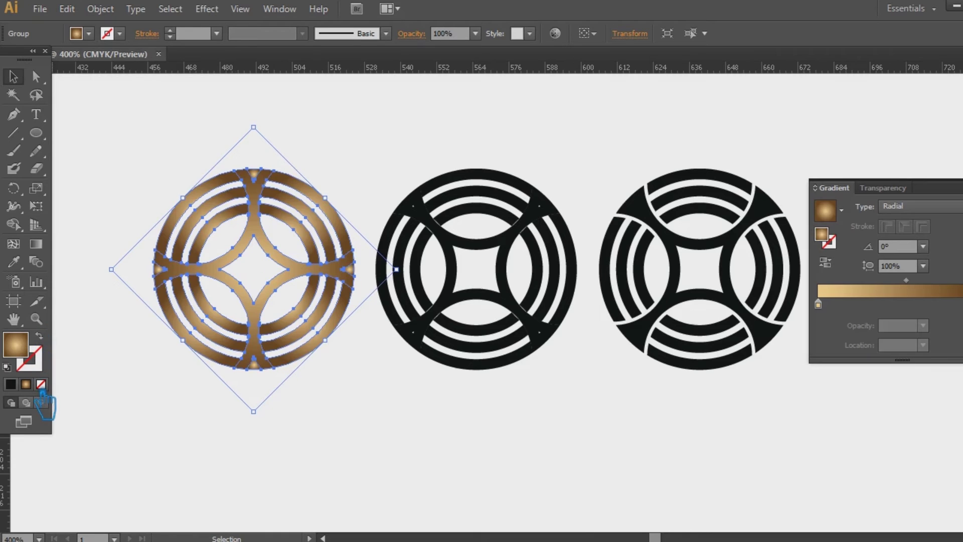
click(380, 150)
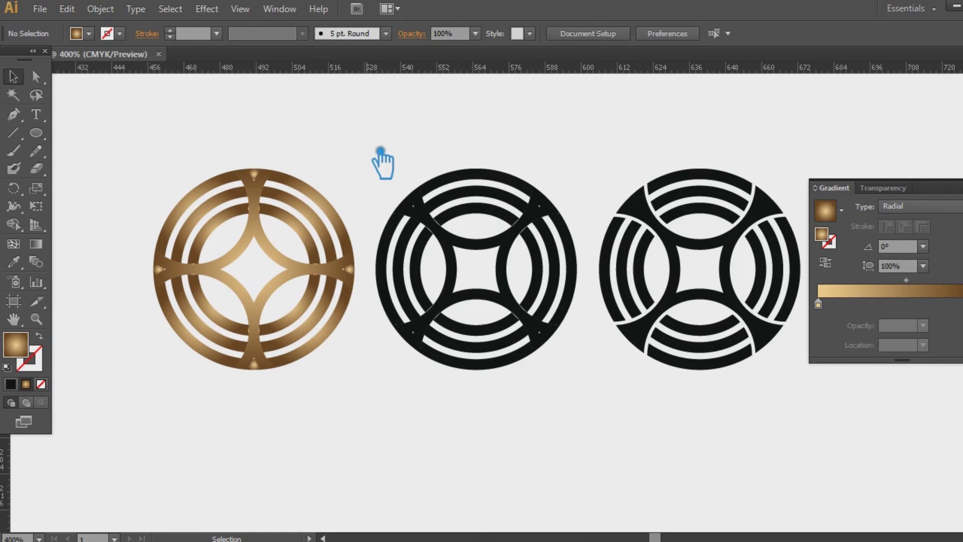
Step: Copy the rotated emblem's gold gradient onto the middle emblem with the Eyedropper
click(526, 301)
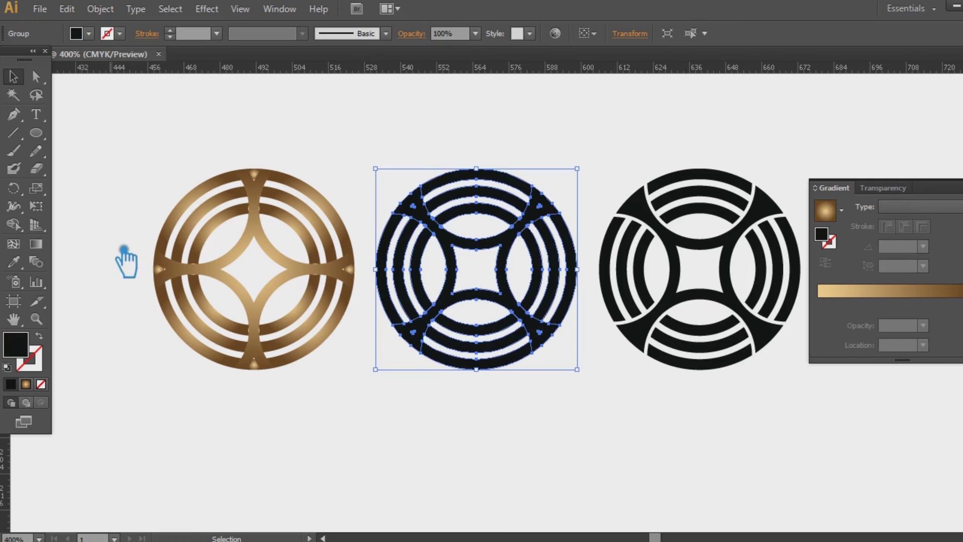
click(14, 262)
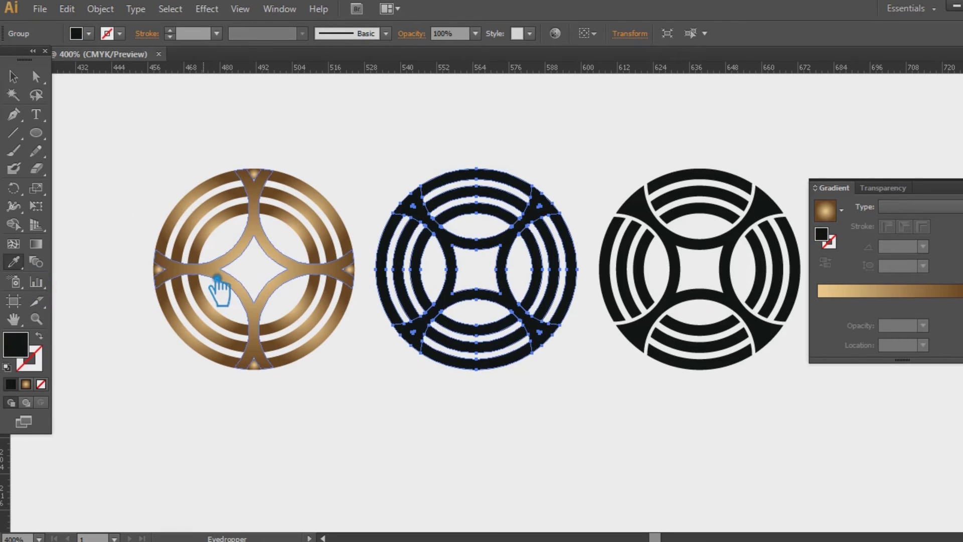
click(210, 277)
click(13, 78)
click(355, 142)
Step: Apply the middle emblem's gold gradient to the cross of the split emblem with the Eyedropper
click(683, 242)
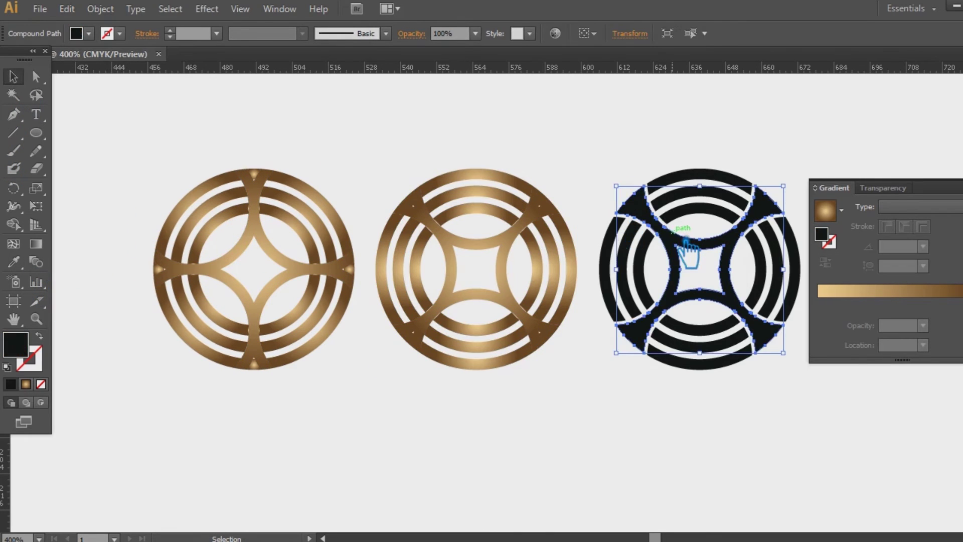
click(20, 262)
click(508, 261)
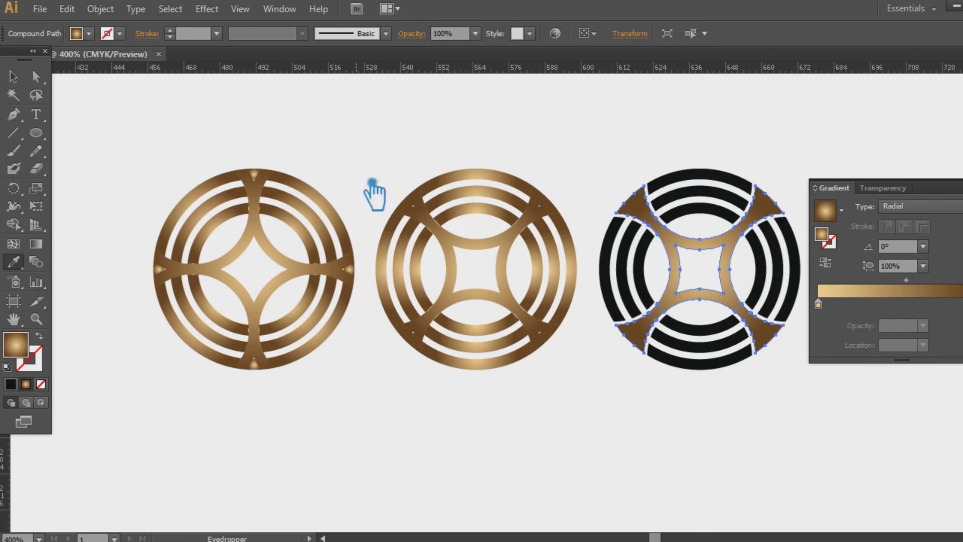
click(14, 78)
Step: Apply the middle emblem's gold radial gradient to all four sets of black bands in the split emblem with the Eyedropper
click(726, 217)
drag(693, 147, 723, 219)
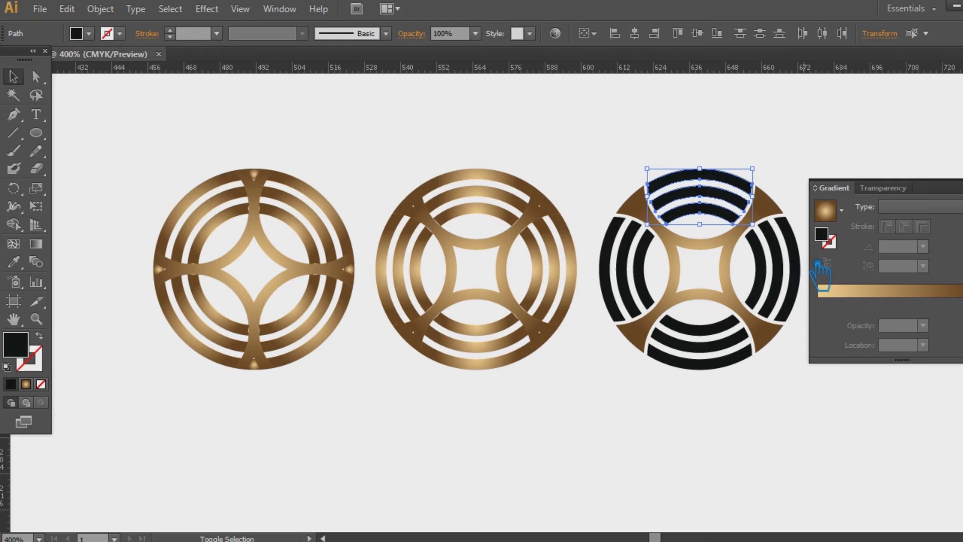
shift+click(766, 270)
shift+click(644, 271)
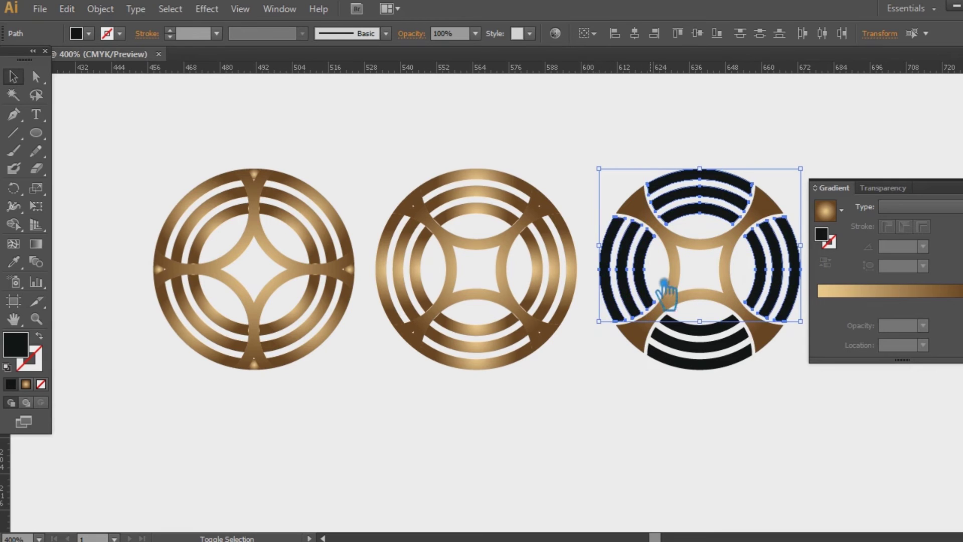
shift+click(700, 336)
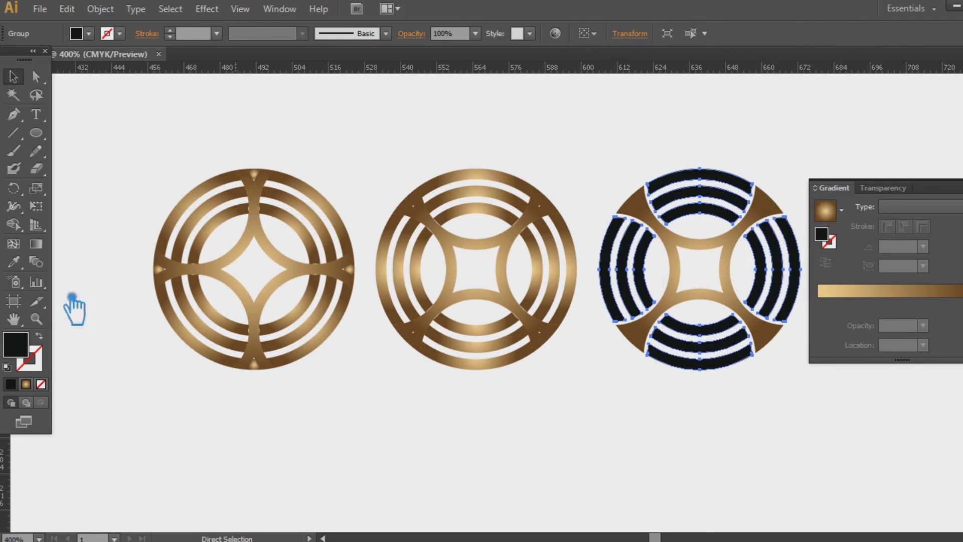
click(13, 262)
click(491, 246)
key(v)
click(380, 145)
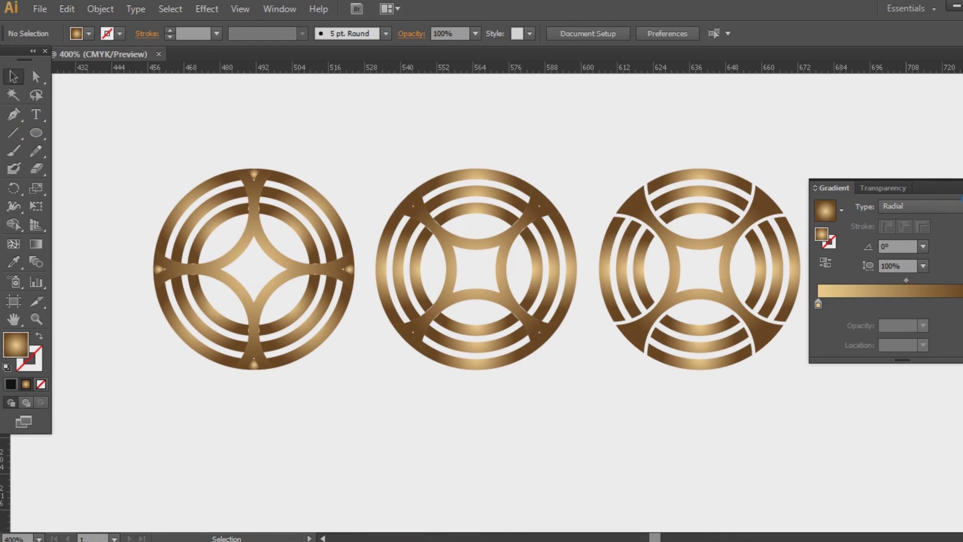
click(962, 184)
Step: Copy the hex code 6FC7B3 from the lightest teal swatch square beside the black emblem
drag(888, 253, 894, 275)
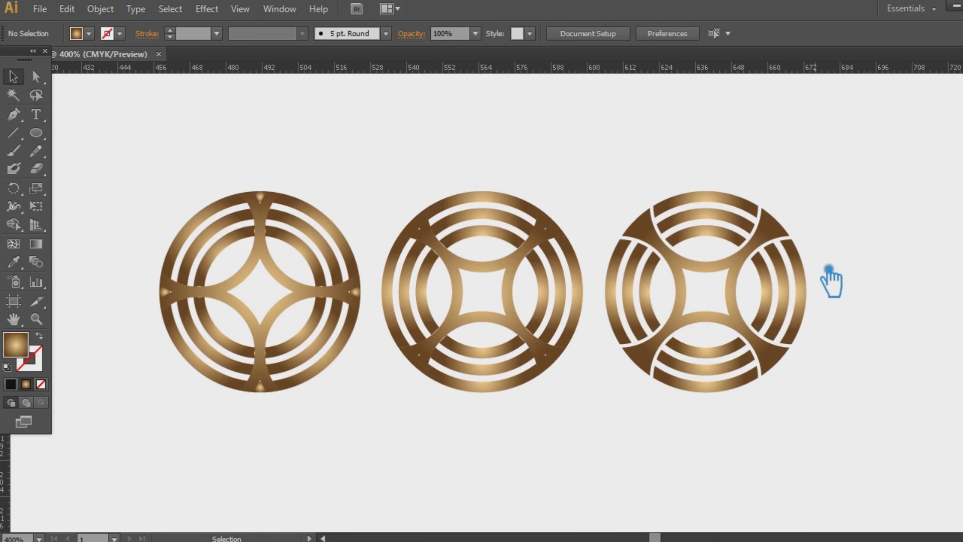
key(a)
key(v)
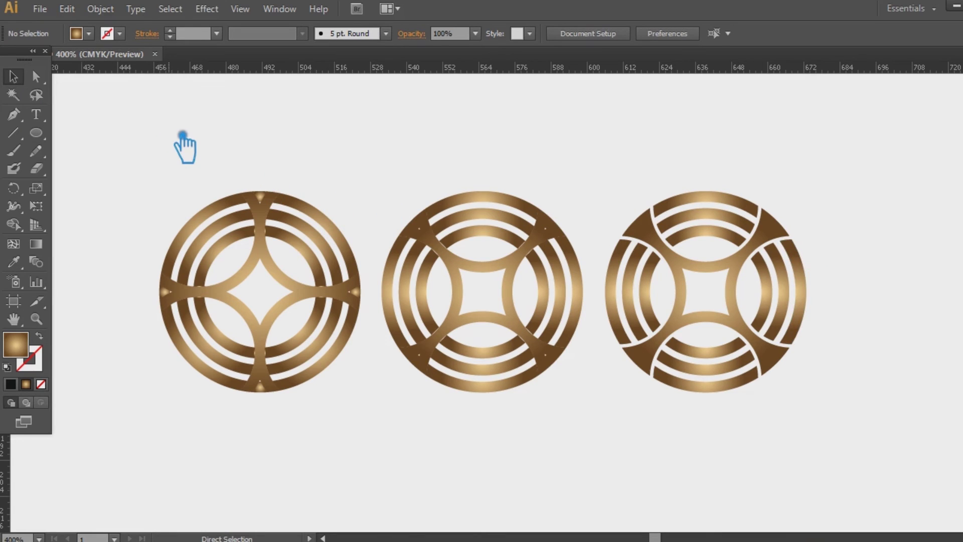
key(ctrl+minus)
key(ctrl+minus)
key(ctrl+minus)
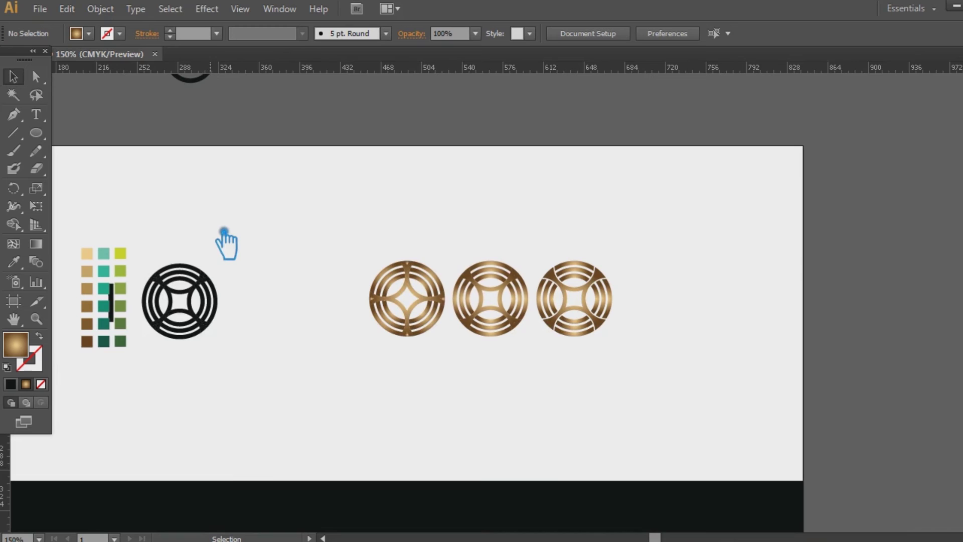
click(455, 320)
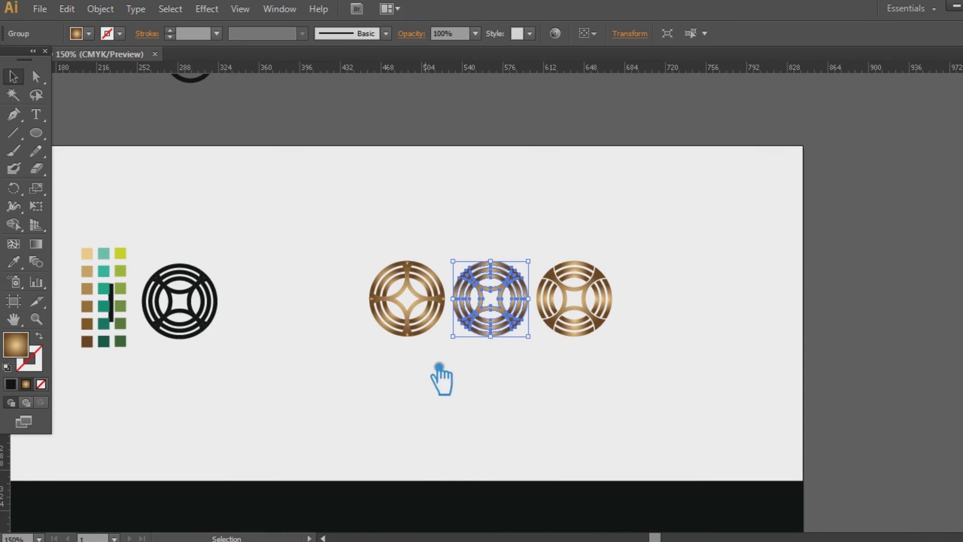
click(103, 253)
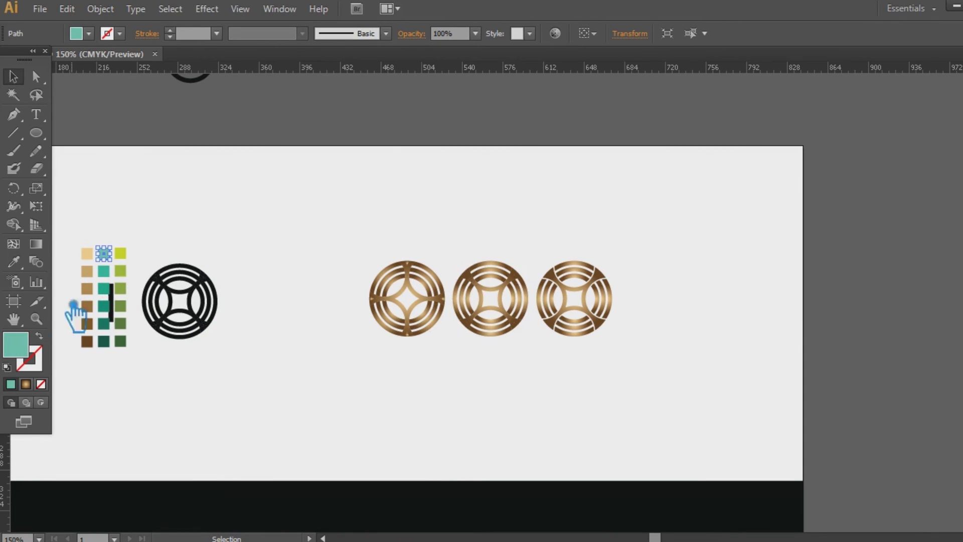
double_click(39, 346)
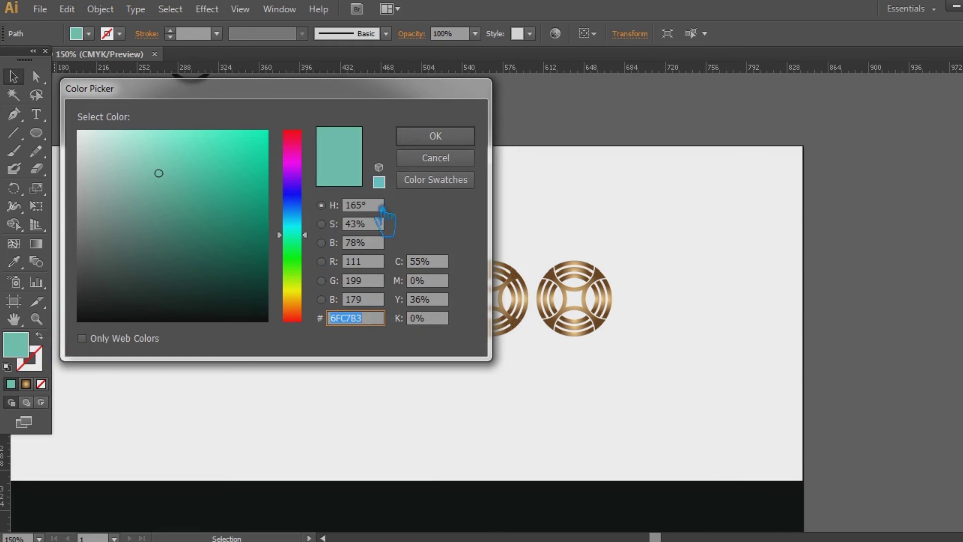
click(455, 141)
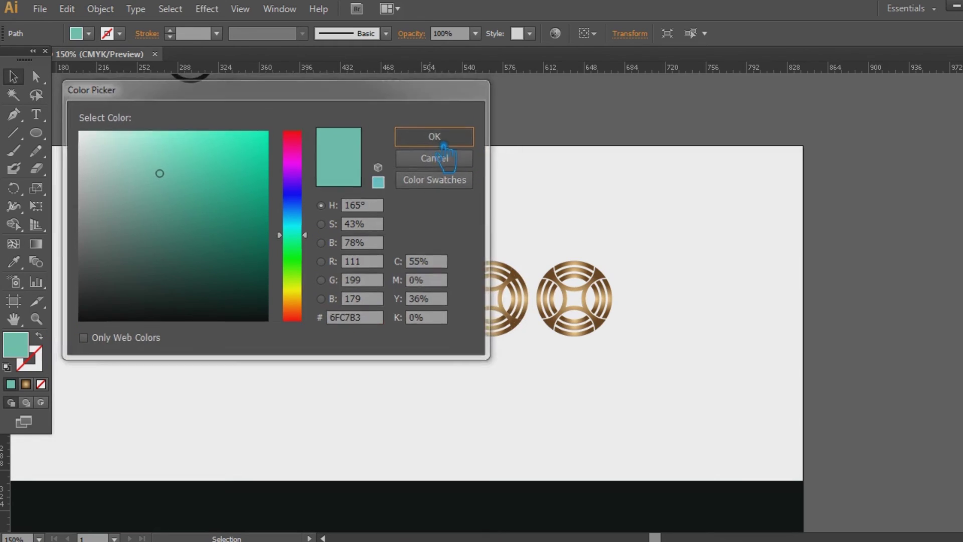
Step: Set the light starting stop of the middle emblem's radial gradient to teal 6FC7B3
click(516, 317)
key(ctrl+F9)
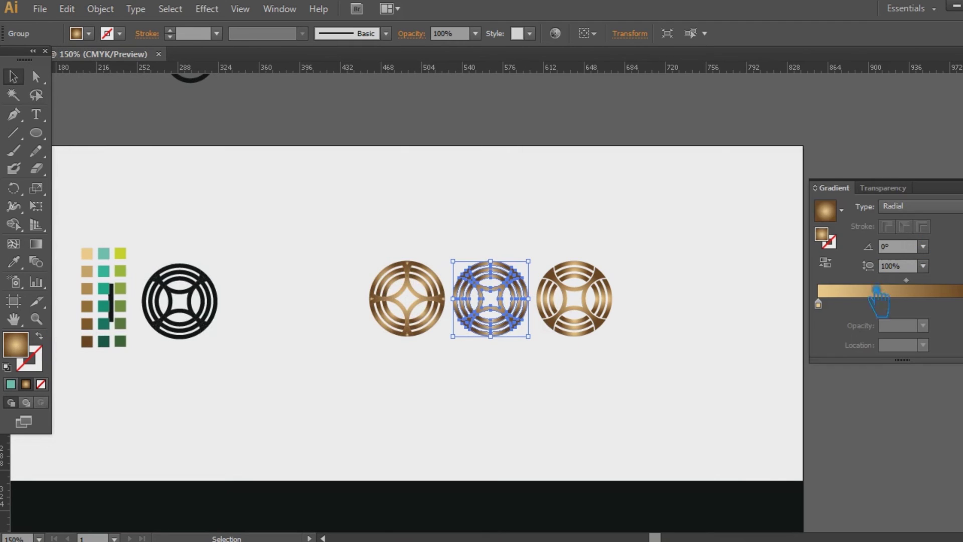
click(818, 305)
double_click(831, 241)
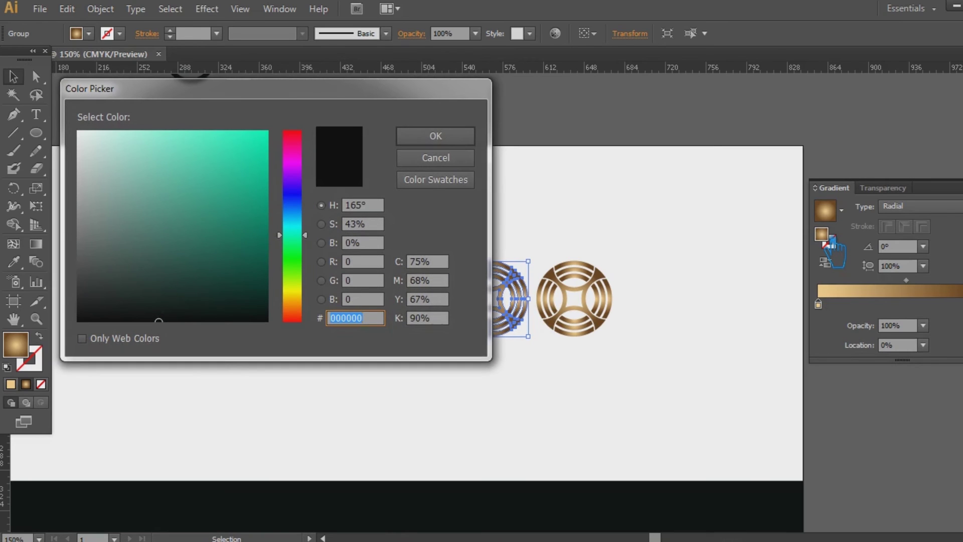
text(6FC7B2)
click(466, 139)
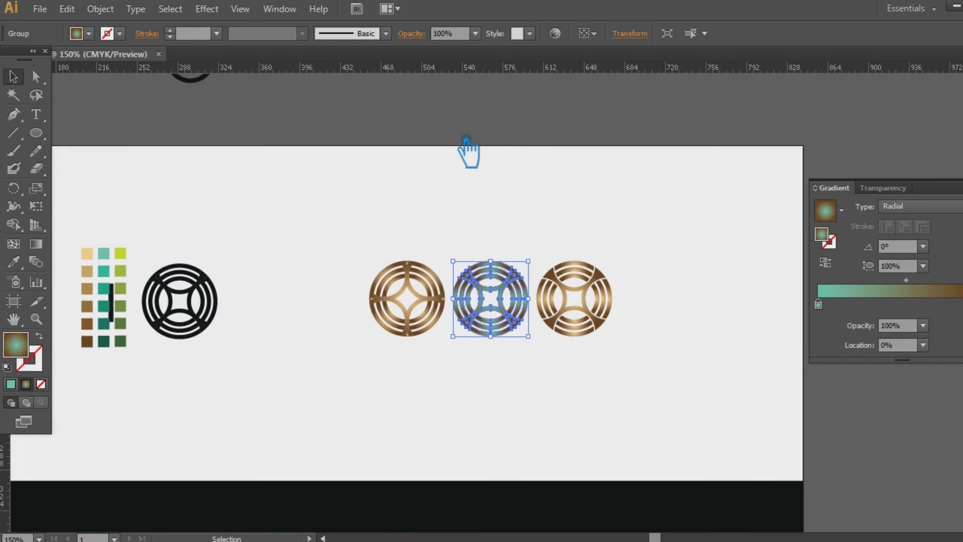
Step: Copy hex code 005141 from the darkest teal swatch and set the middle emblem's 100% gradient stop to it
click(104, 341)
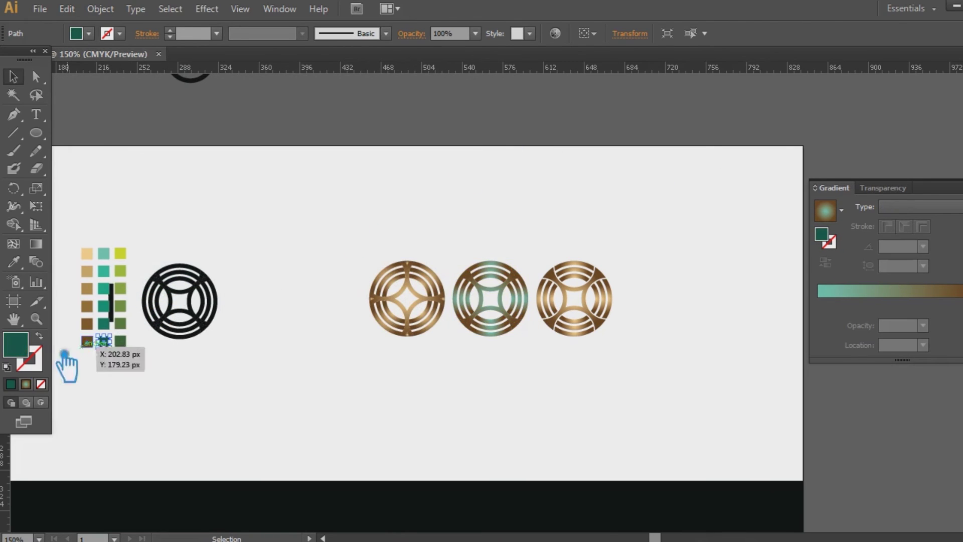
double_click(20, 346)
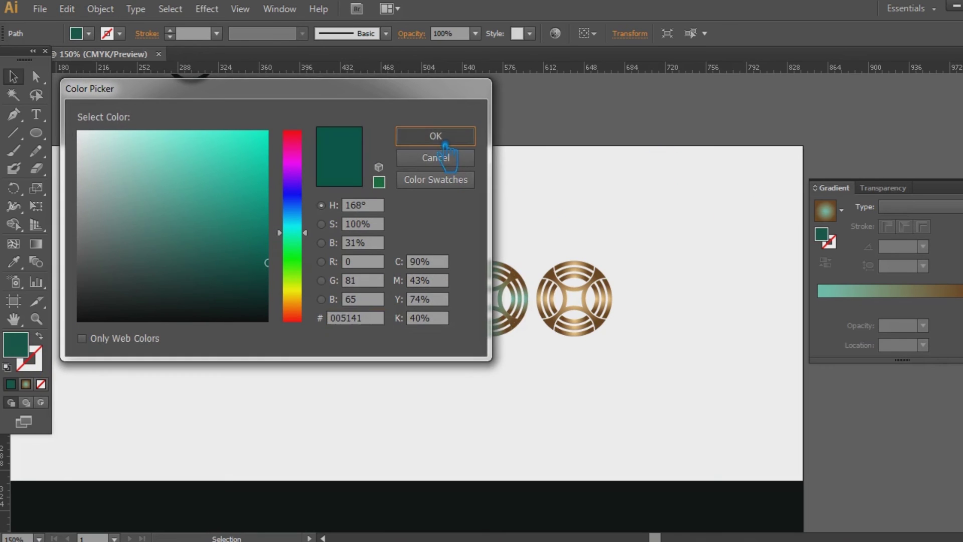
click(436, 136)
click(501, 316)
click(962, 304)
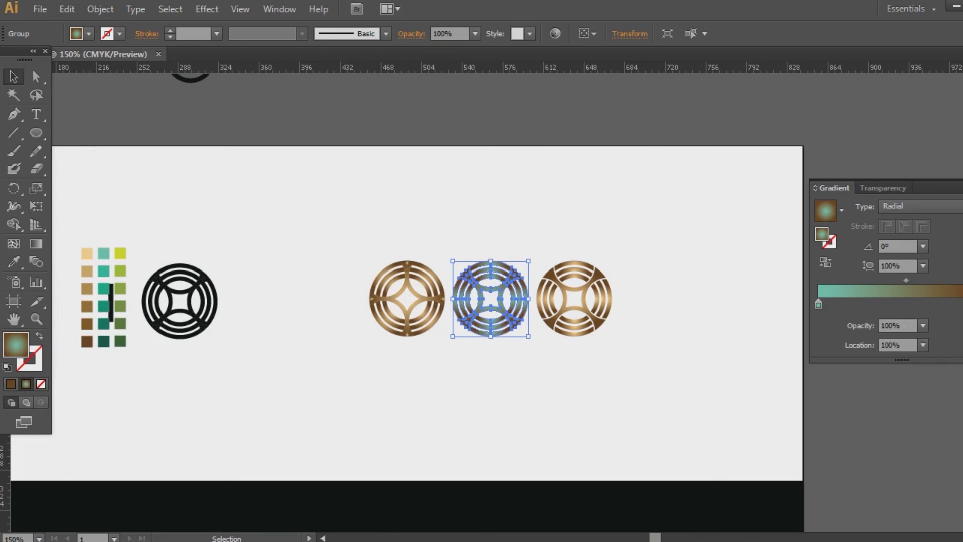
double_click(823, 237)
key(ctrl+v)
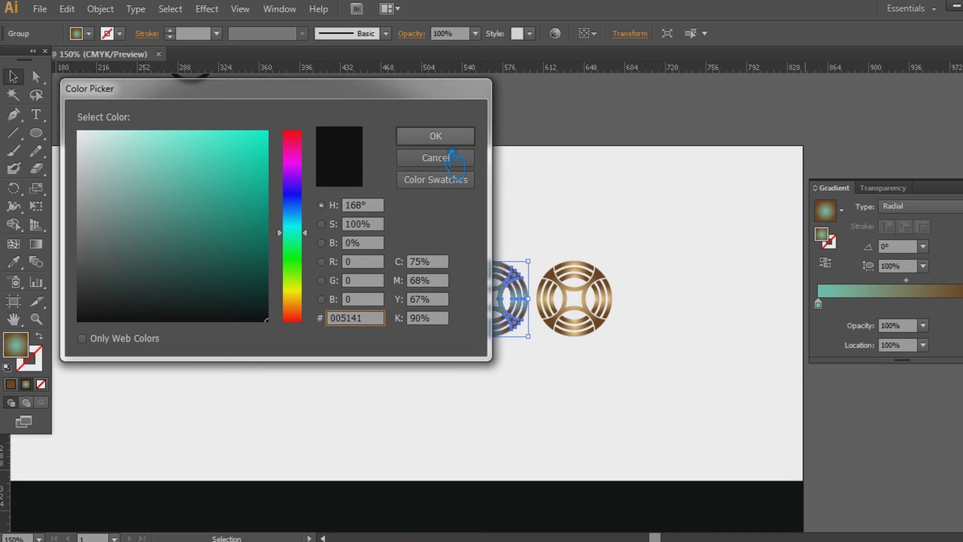
click(449, 140)
click(631, 222)
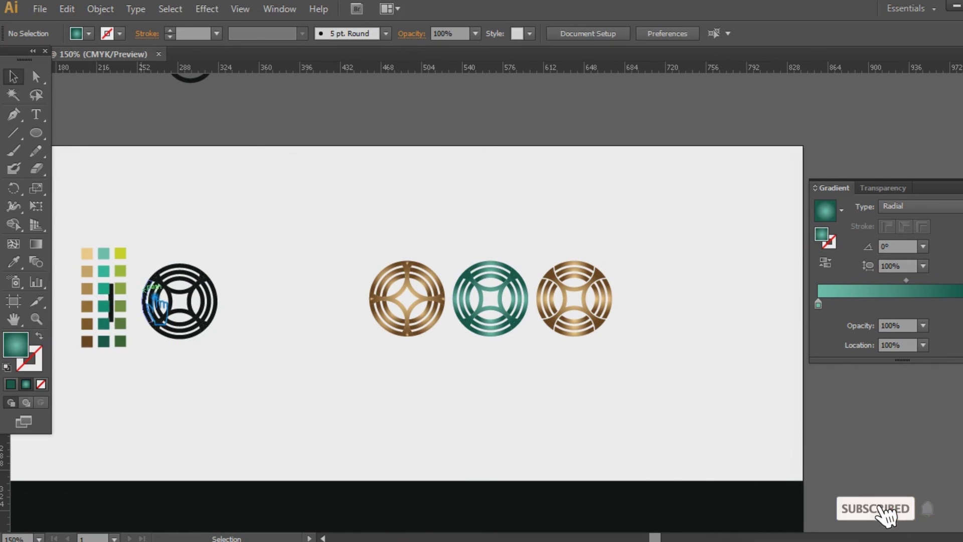
Step: Copy the hex code D2DD25 from the bright yellow-green swatch square
click(120, 254)
double_click(27, 353)
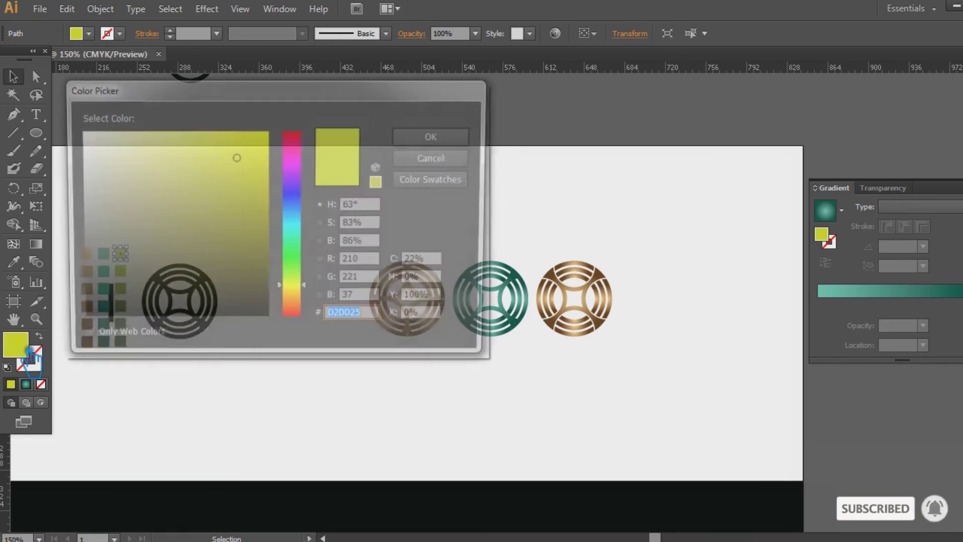
click(445, 143)
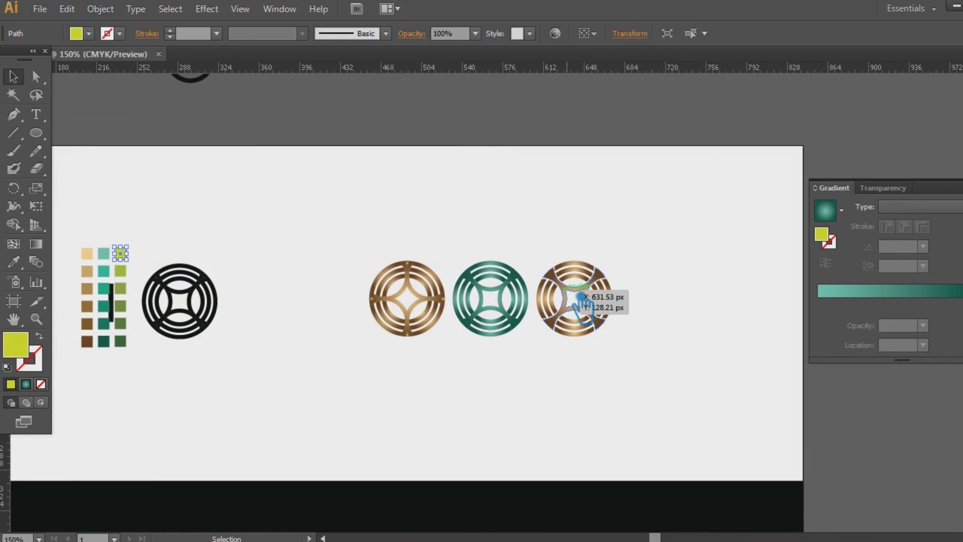
Step: Group the cross and all the bands of the split emblem into one object
click(570, 301)
click(647, 351)
drag(624, 356, 540, 245)
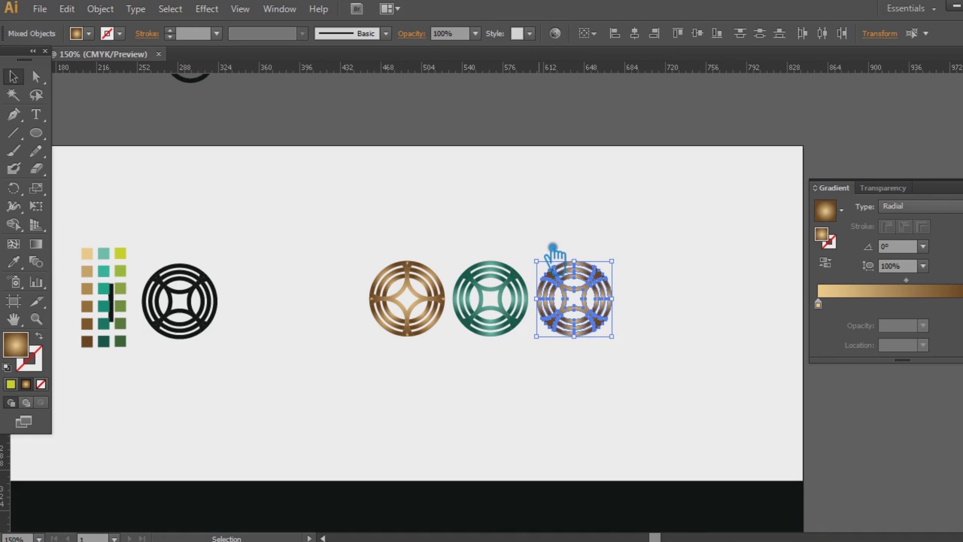
key(ctrl+g)
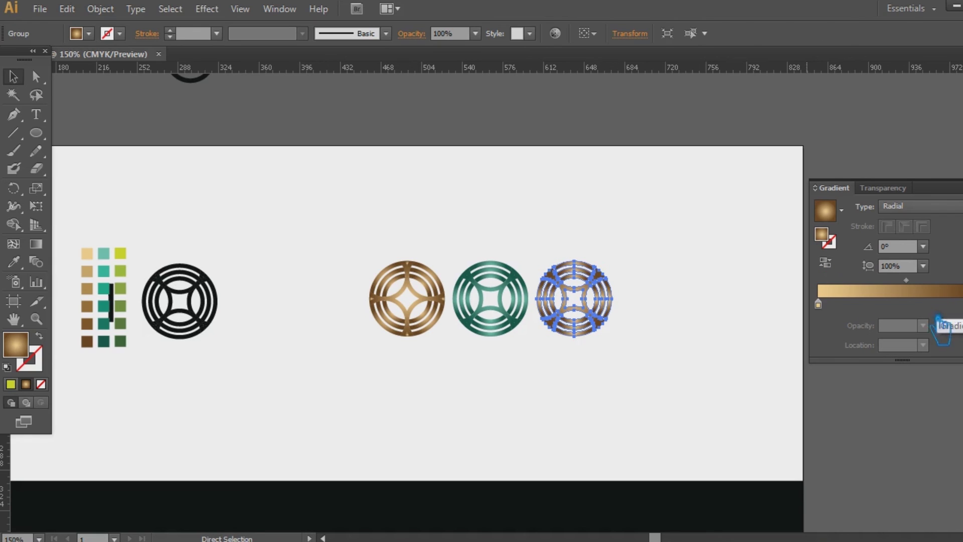
Step: Set the 0% gradient stop of the grouped split emblem to yellow-green D2DD25
click(819, 304)
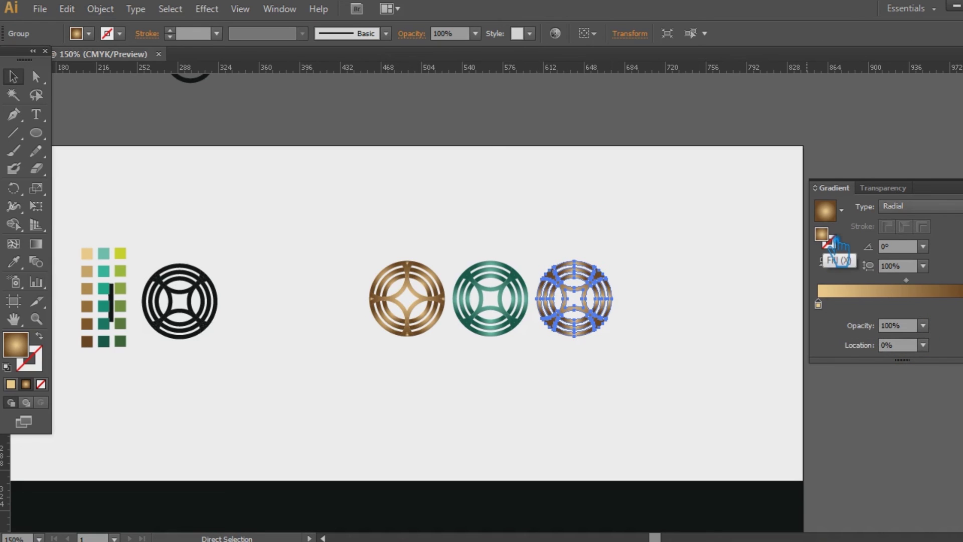
double_click(835, 243)
click(435, 137)
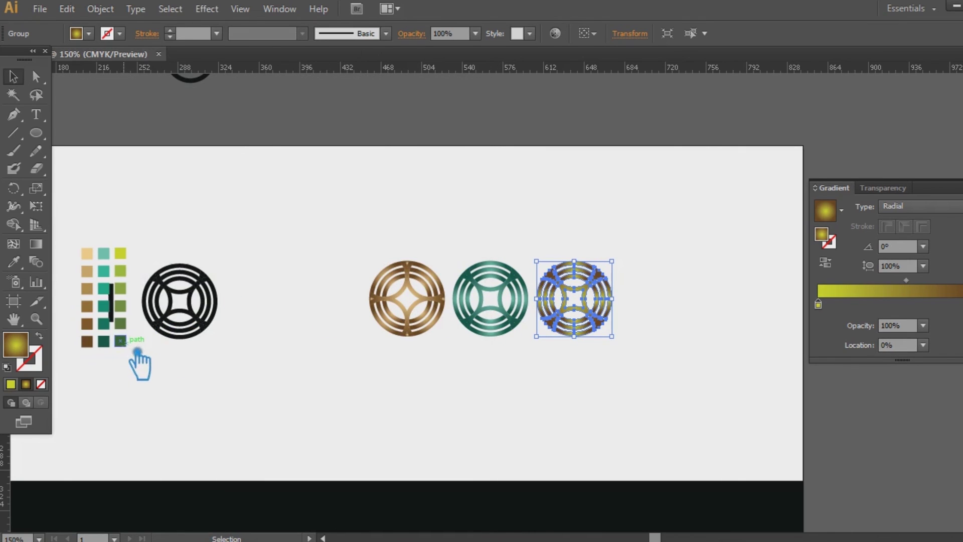
Step: Copy hex code 35602E from the darkest green swatch and set the split emblem's 100% gradient stop to it
click(120, 341)
double_click(20, 352)
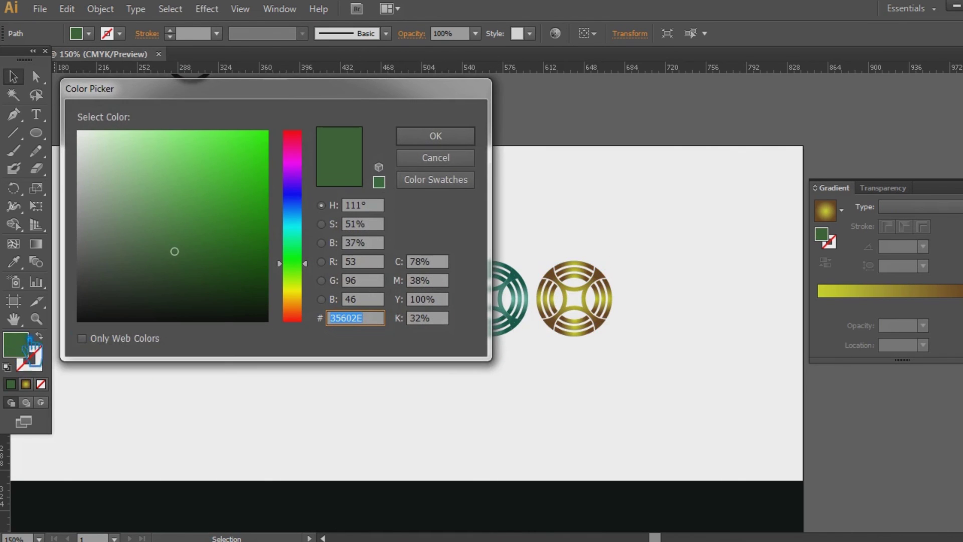
click(435, 136)
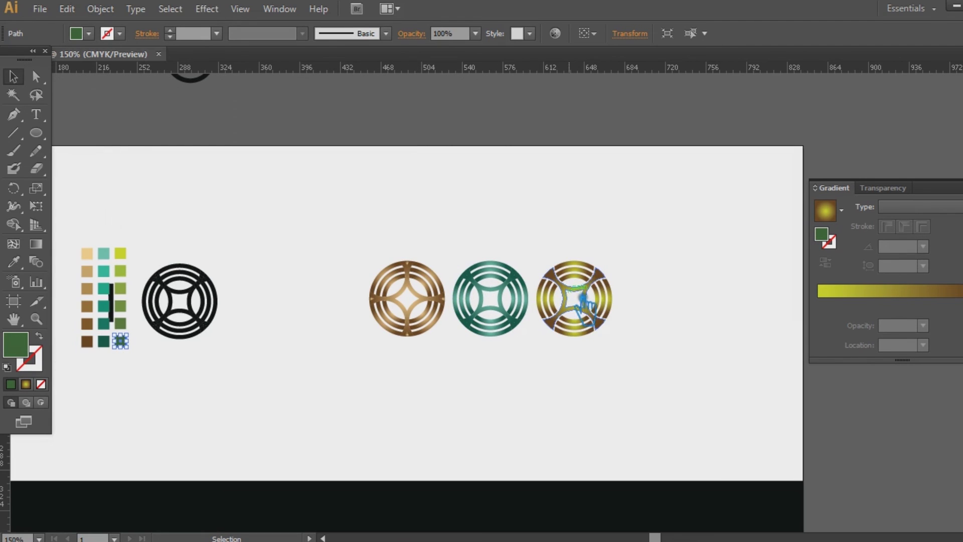
click(621, 300)
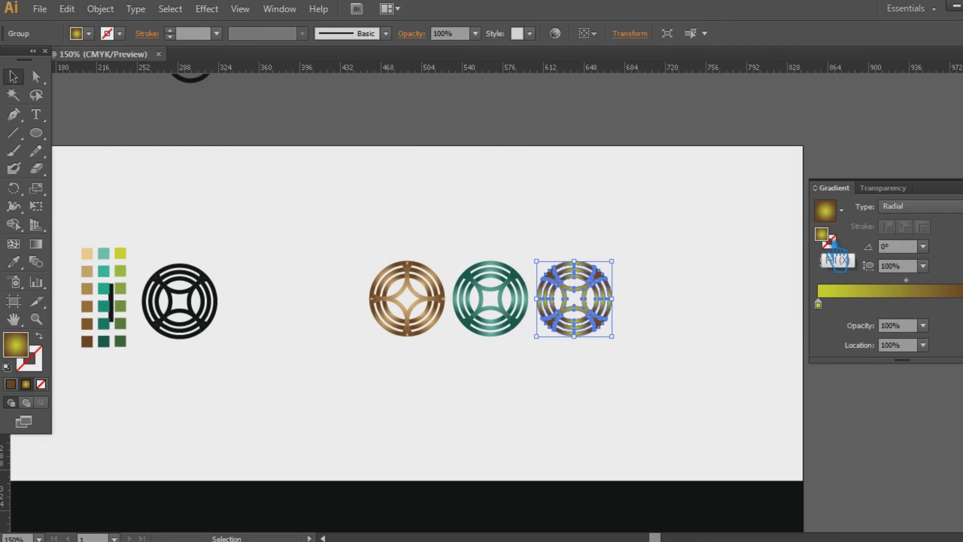
double_click(833, 245)
text(35602E)
click(436, 137)
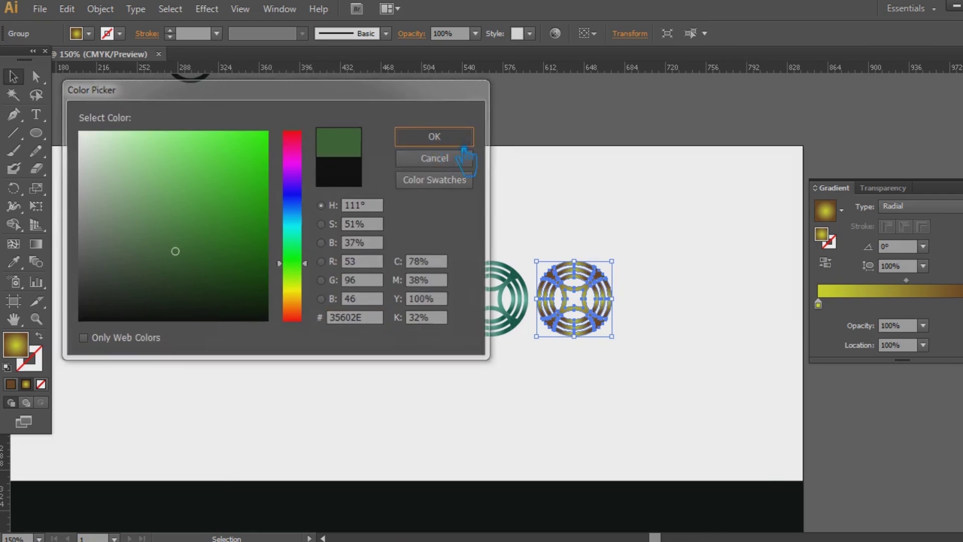
click(961, 181)
click(803, 220)
Step: Examine the gold, teal and green emblems side by side at close range
drag(720, 315, 701, 309)
key(ctrl+equal)
key(ctrl+equal)
key(ctrl+equal)
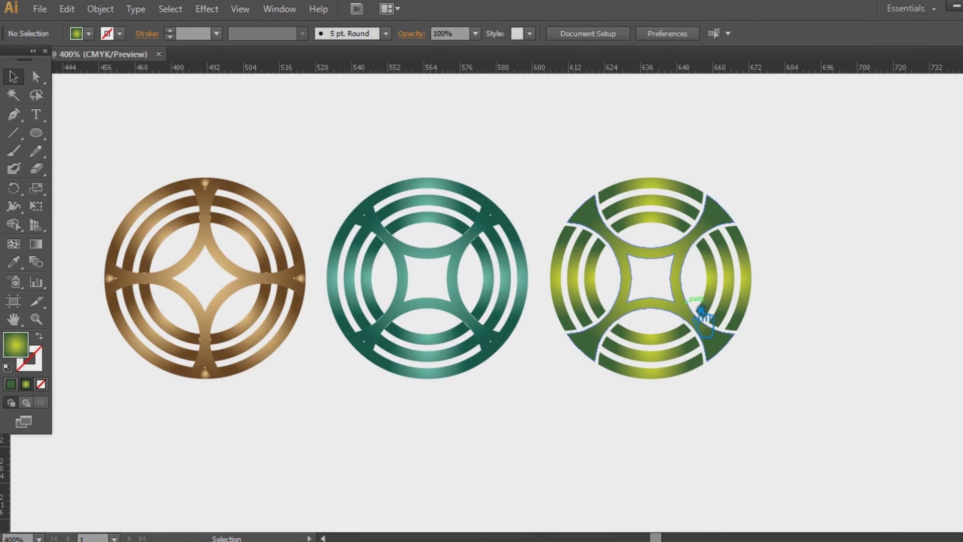
drag(873, 241, 906, 274)
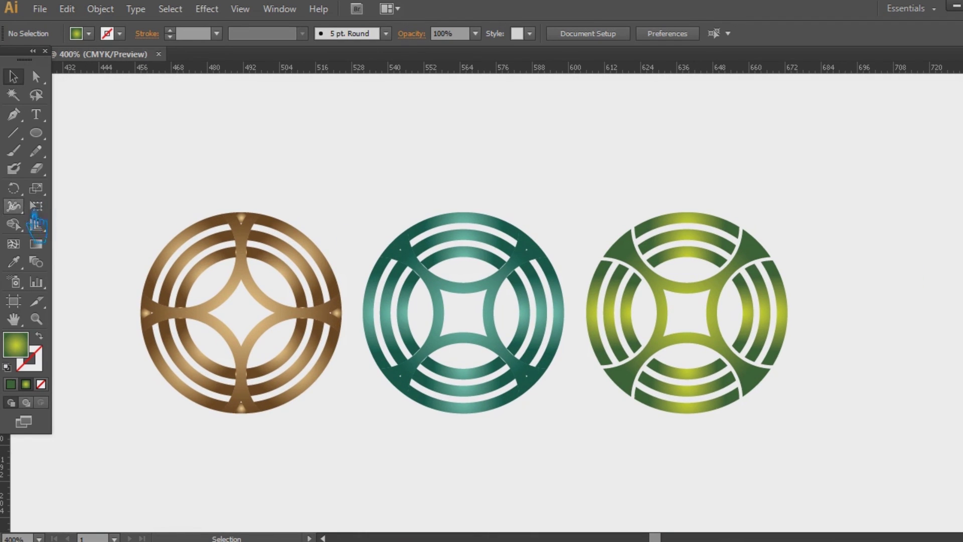
click(36, 320)
drag(180, 231, 844, 467)
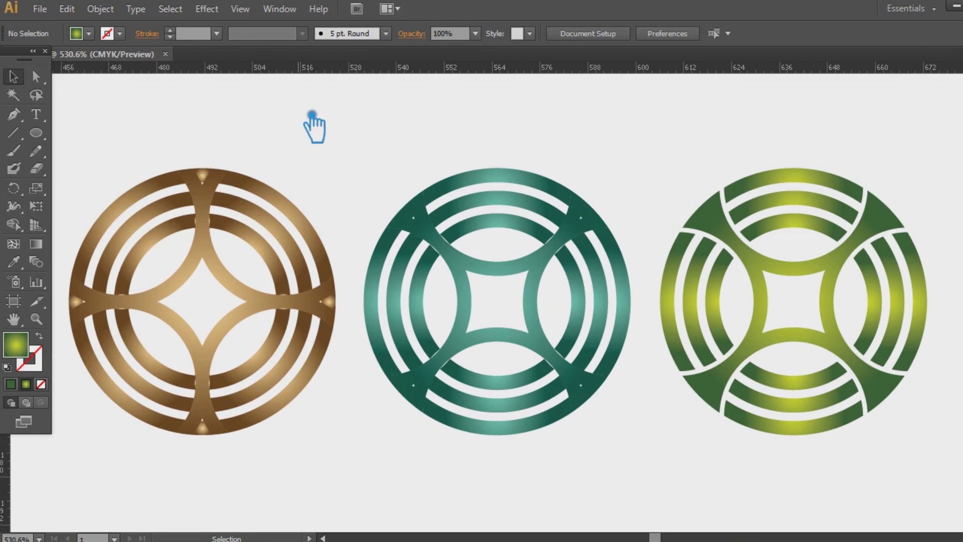